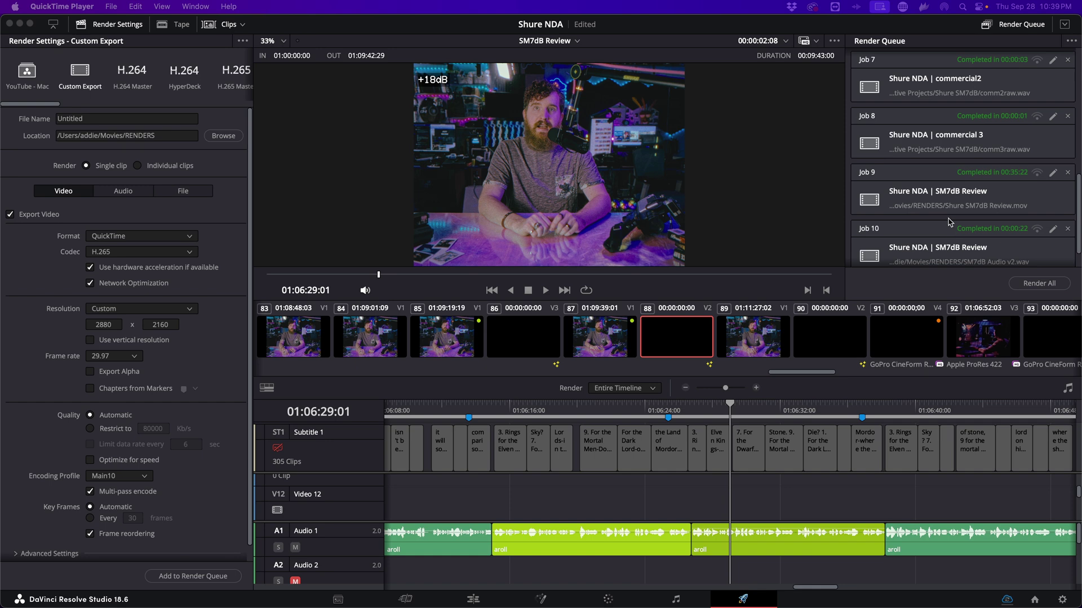
# Step: Bring DaVinci Resolve forward onto the Edit page timeline
pyautogui.scroll(3, 949, 221)
pyautogui.scroll(3, 1011, 188)
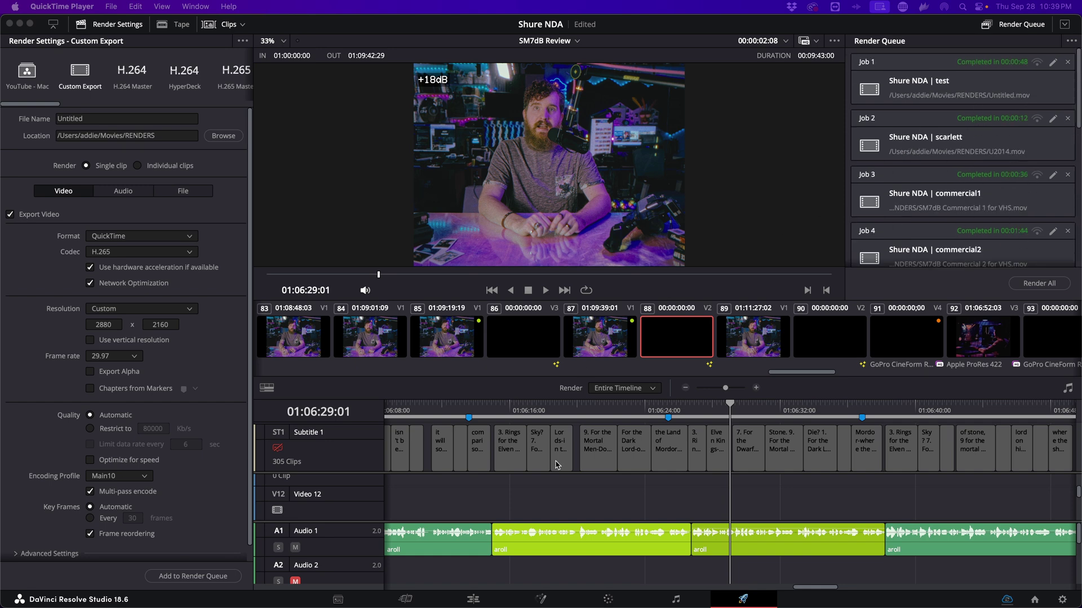
pyautogui.click(470, 601)
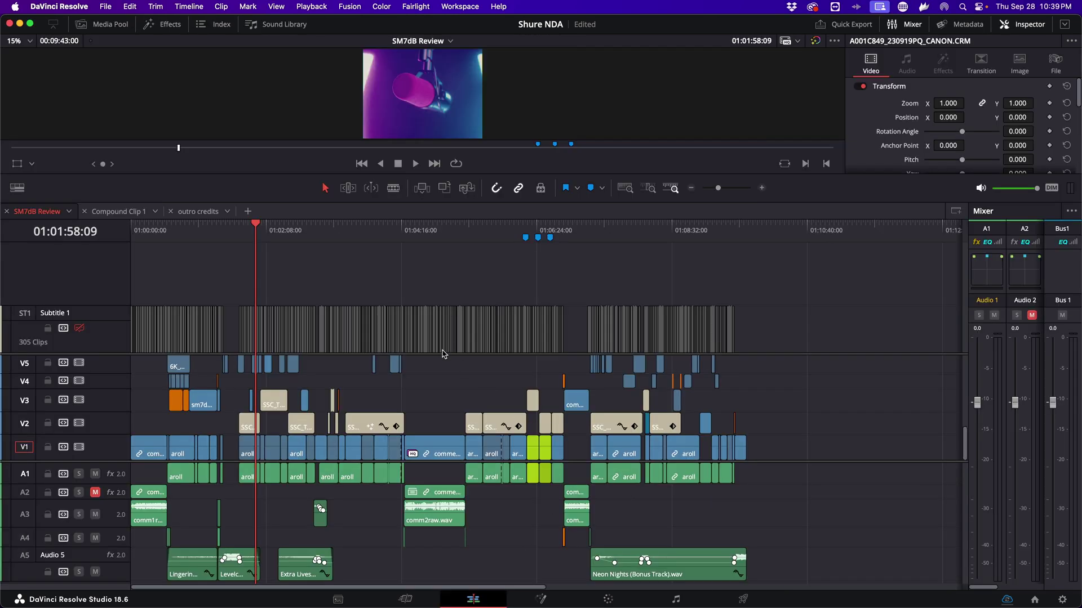
pyautogui.scroll(5, 338, 360)
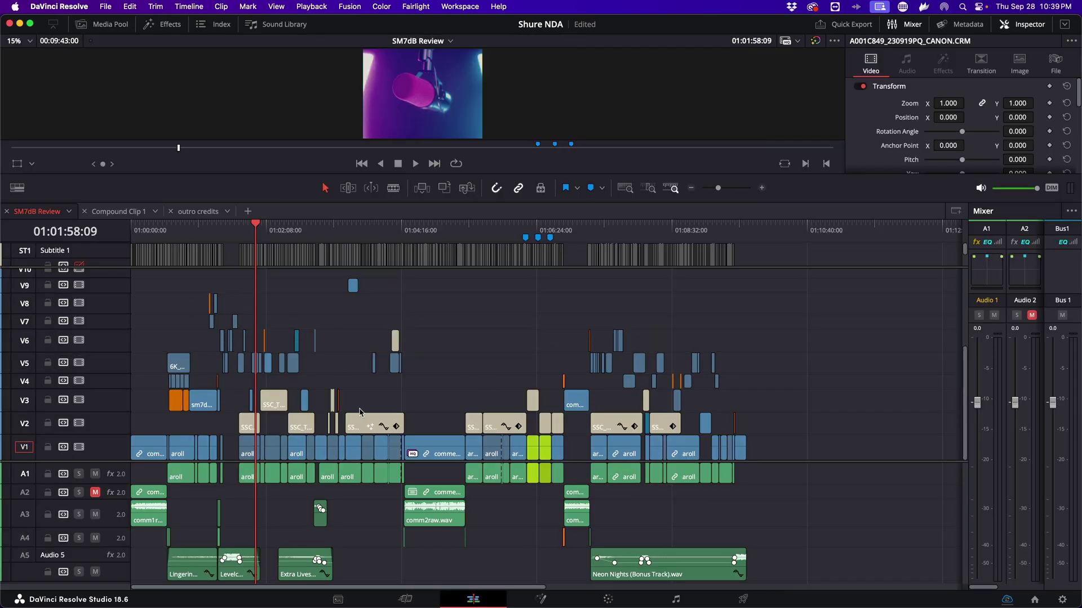
pyautogui.scroll(3, 536, 415)
pyautogui.scroll(-5, 566, 373)
# Step: On the Deliver page, jump to clip 123 at 01:08:58:26 and scrub to 01:09:03:21, then go back to Edit
pyautogui.click(753, 605)
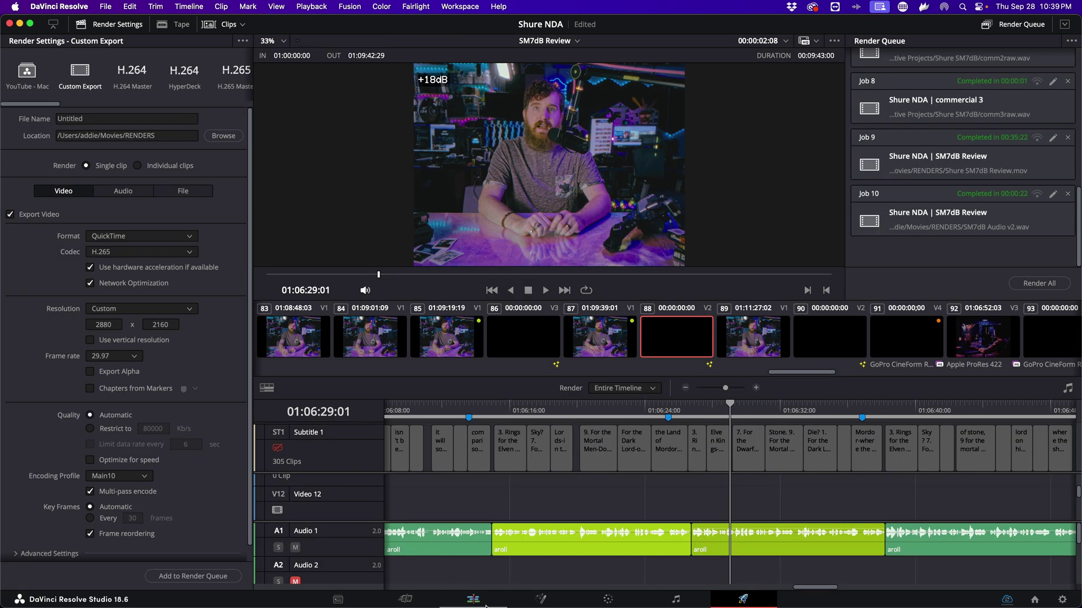
pyautogui.scroll(-5, 915, 349)
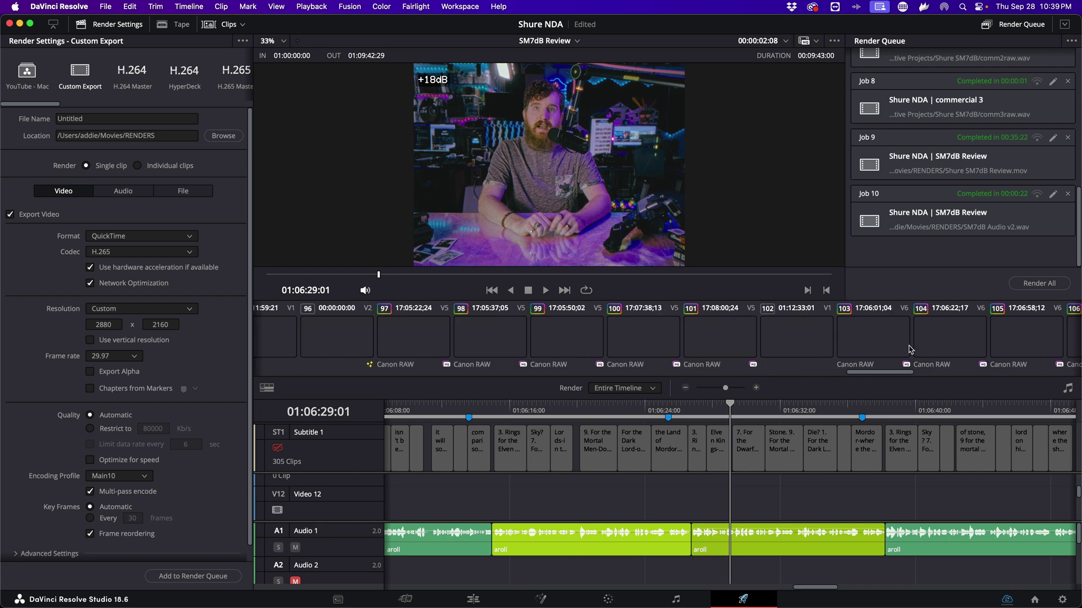
pyautogui.scroll(-2, 828, 344)
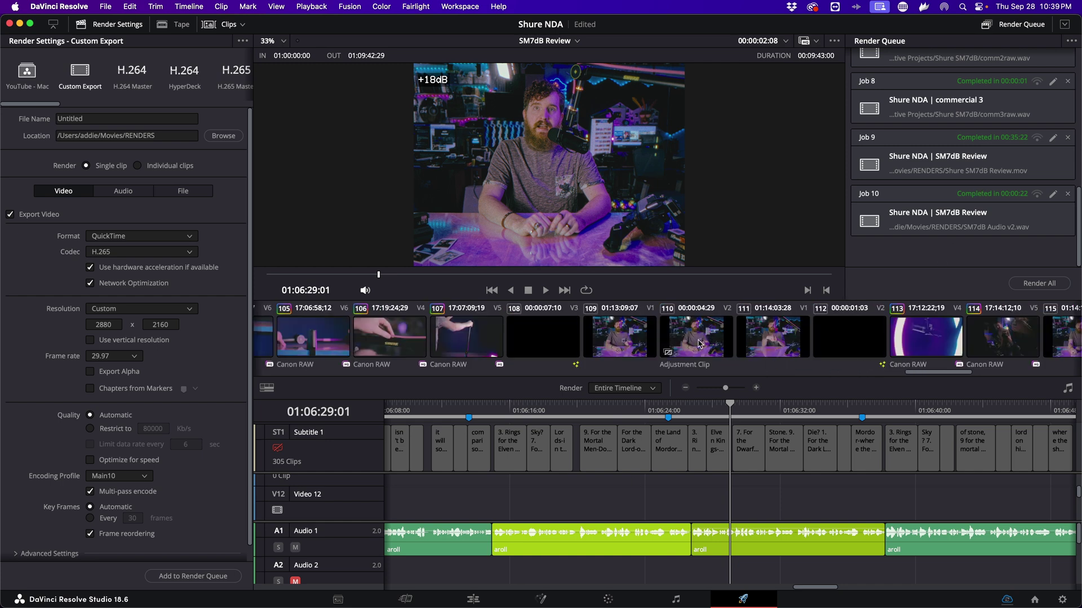
pyautogui.scroll(-4, 851, 349)
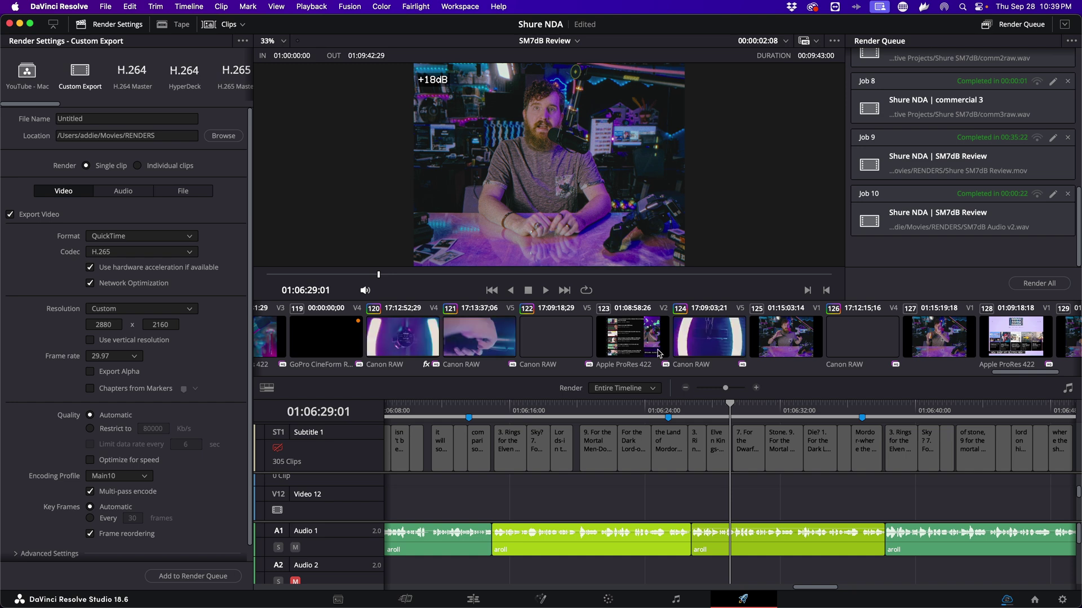
pyautogui.click(641, 350)
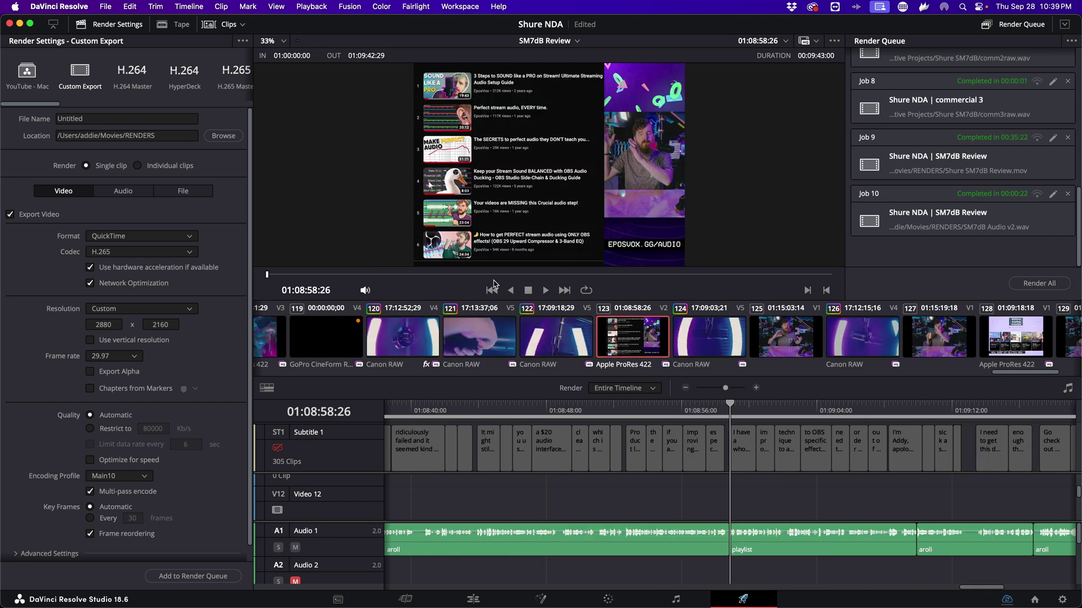
pyautogui.moveTo(482, 276); pyautogui.dragTo(514, 276)
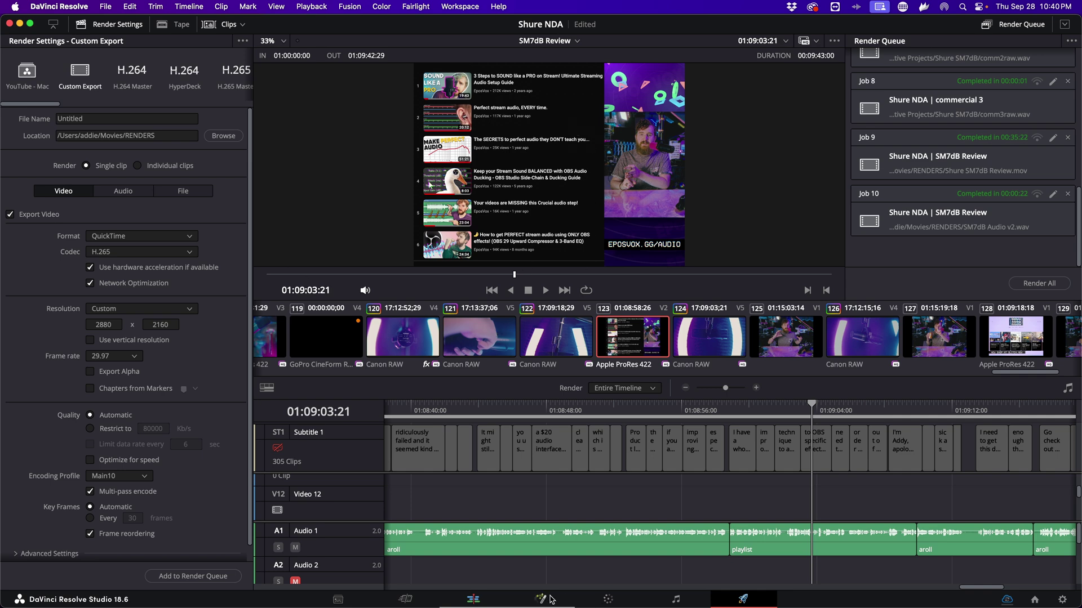
pyautogui.click(483, 603)
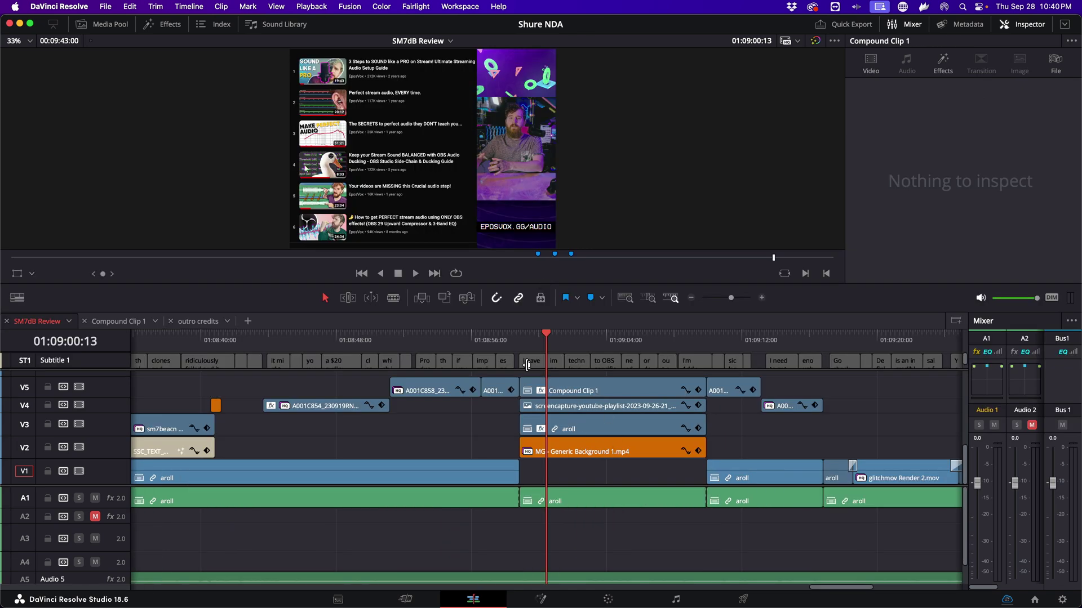
# Step: Move the playhead to 01:08:59:15 and zoom the timeline in around it
pyautogui.click(530, 344)
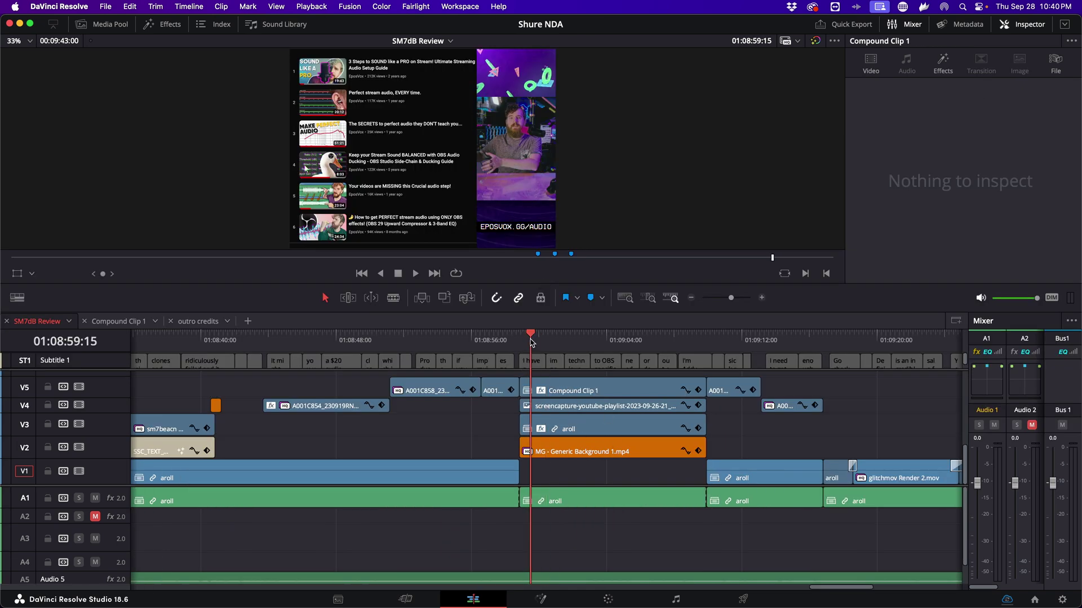
pyautogui.press('super+equal')
pyautogui.scroll(3, 638, 434)
pyautogui.scroll(-2, 619, 423)
# Step: Decompose Compound Clip 1 in place using clips only, and save the project
pyautogui.rightClick(594, 410)
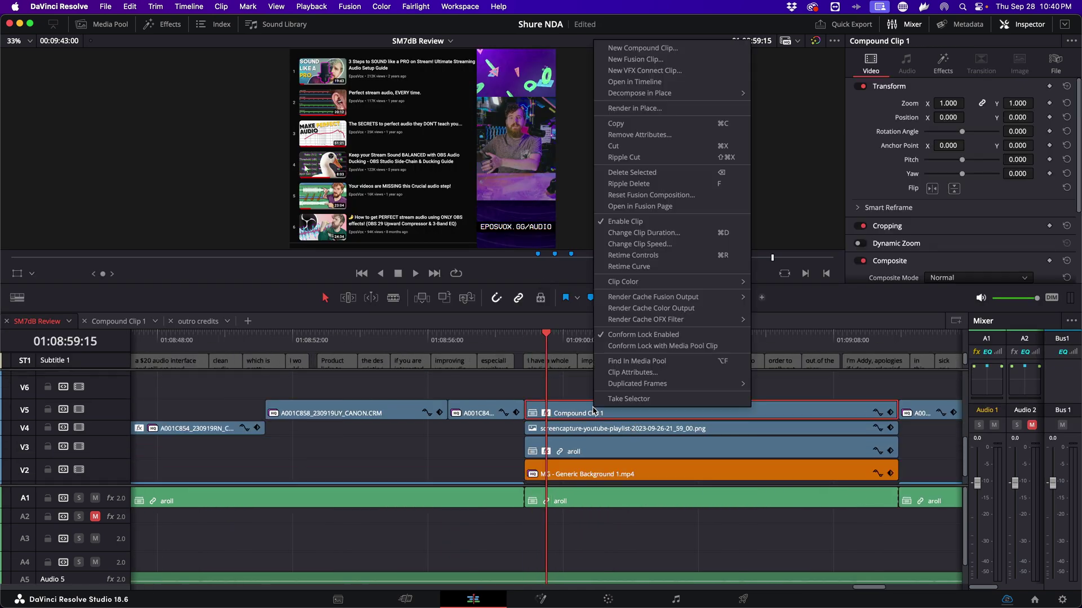
pyautogui.moveTo(708, 92)
pyautogui.click(789, 93)
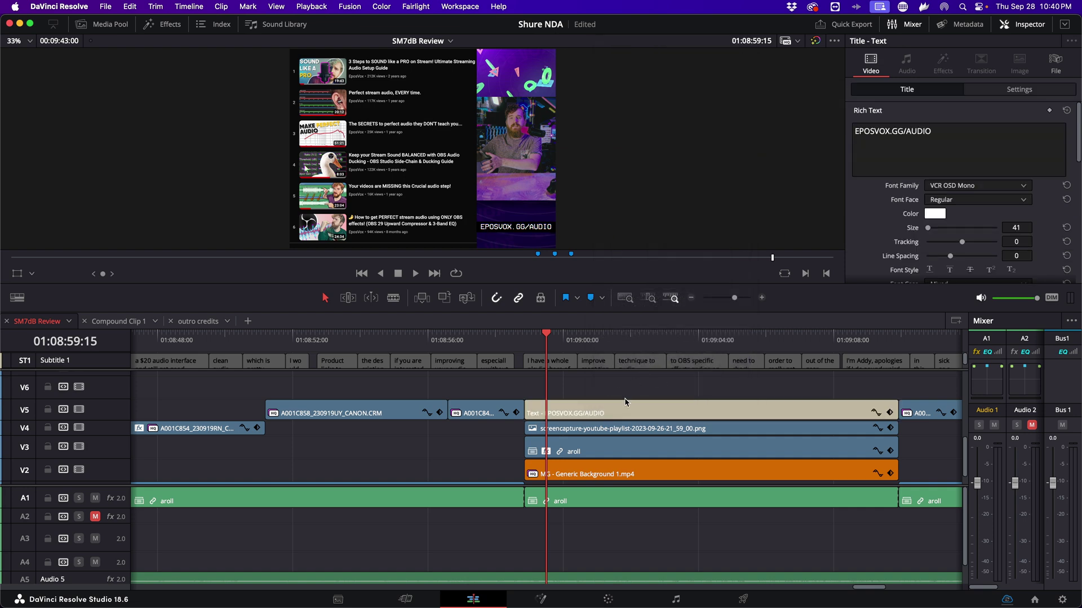
pyautogui.press('super+s')
# Step: Zoom back out, undo the decompose to restore Compound Clip 1, and show the Media Pool
pyautogui.scroll(-1, 616, 403)
pyautogui.press('super+minus')
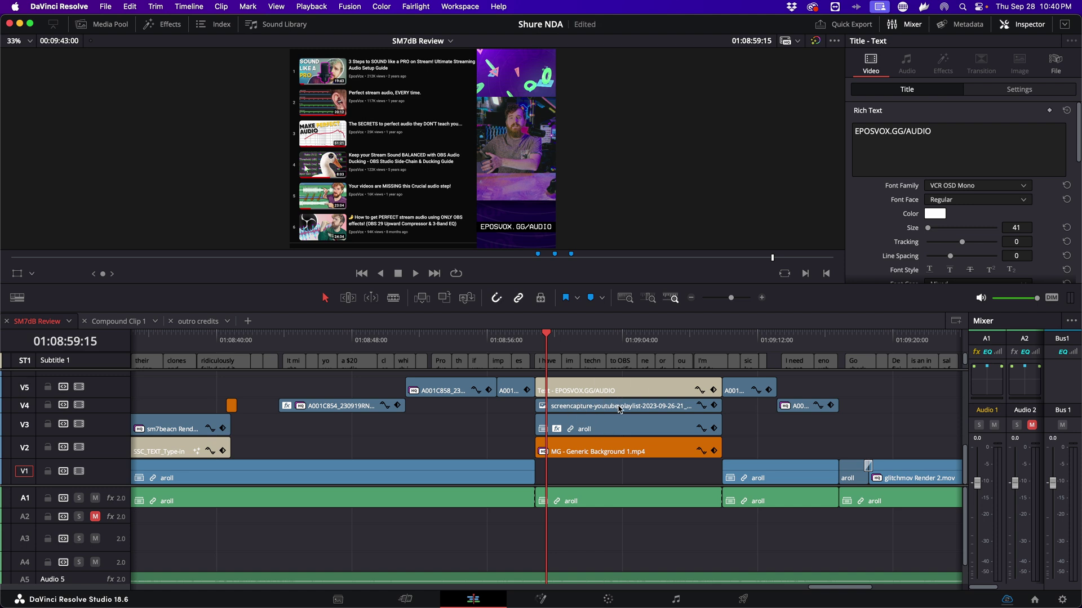
pyautogui.scroll(1, 595, 398)
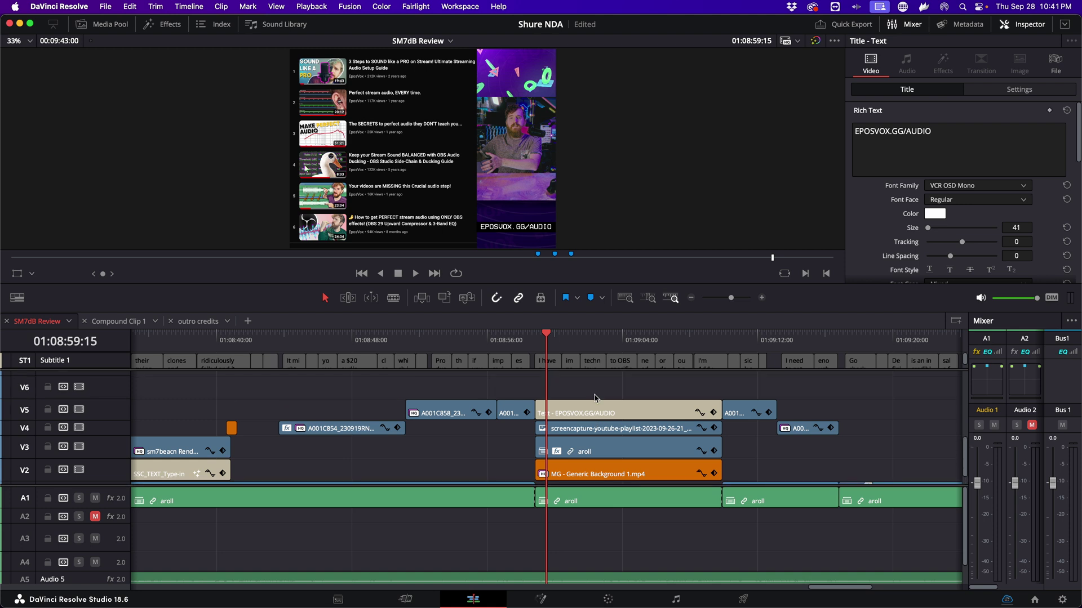
pyautogui.press('super+z')
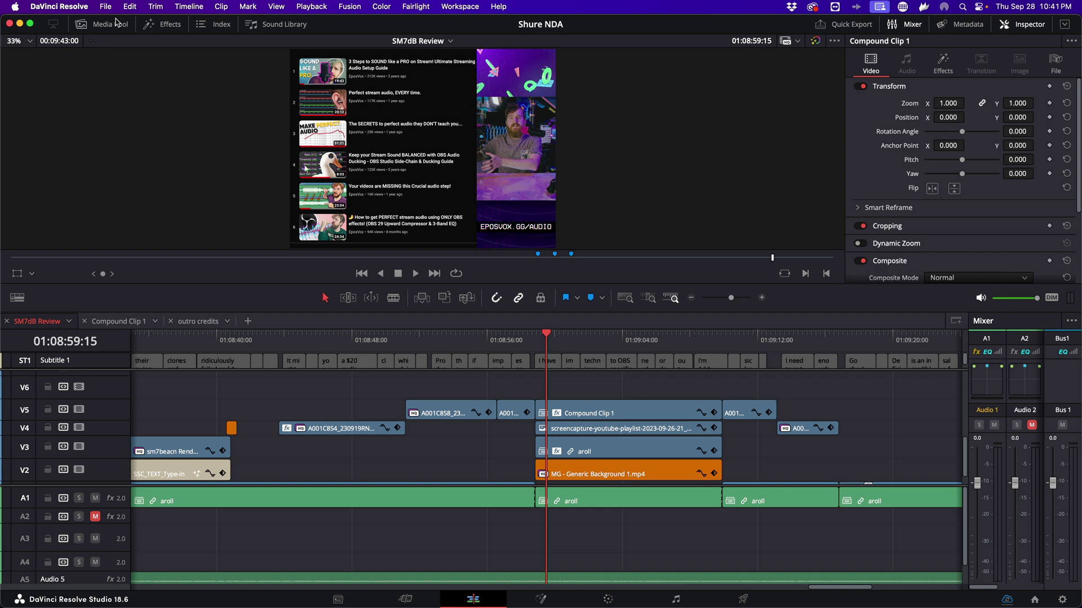
pyautogui.click(85, 24)
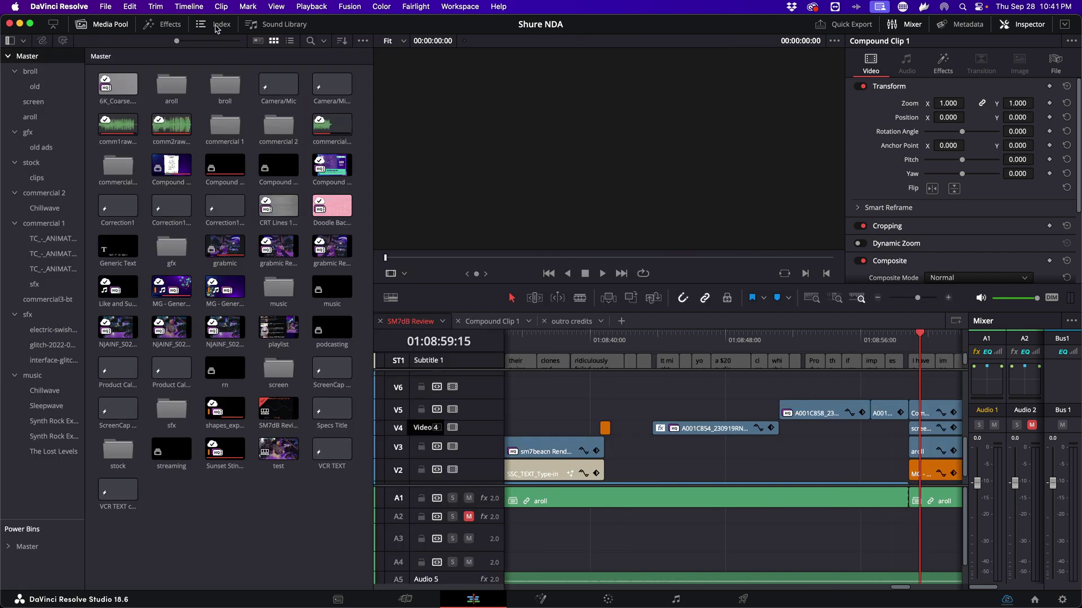
# Step: Open the Effects library, set the playhead to 01:09:01:02, and select the aroll clip on V3
pyautogui.click(162, 24)
pyautogui.hscroll(3, 792, 460)
pyautogui.hscroll(3, 792, 460)
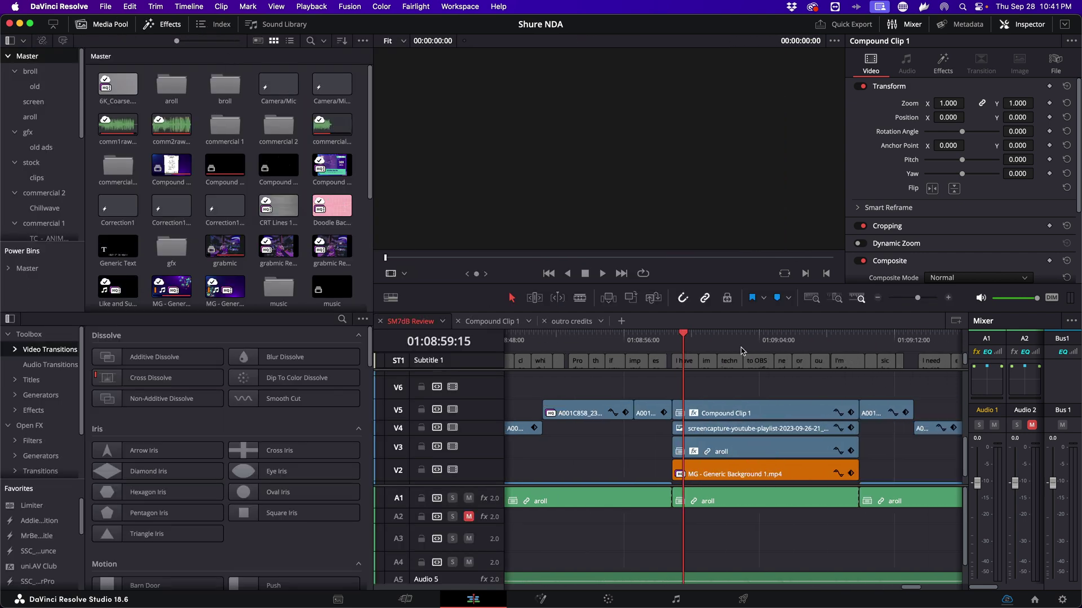
pyautogui.click(726, 347)
pyautogui.scroll(2, 727, 346)
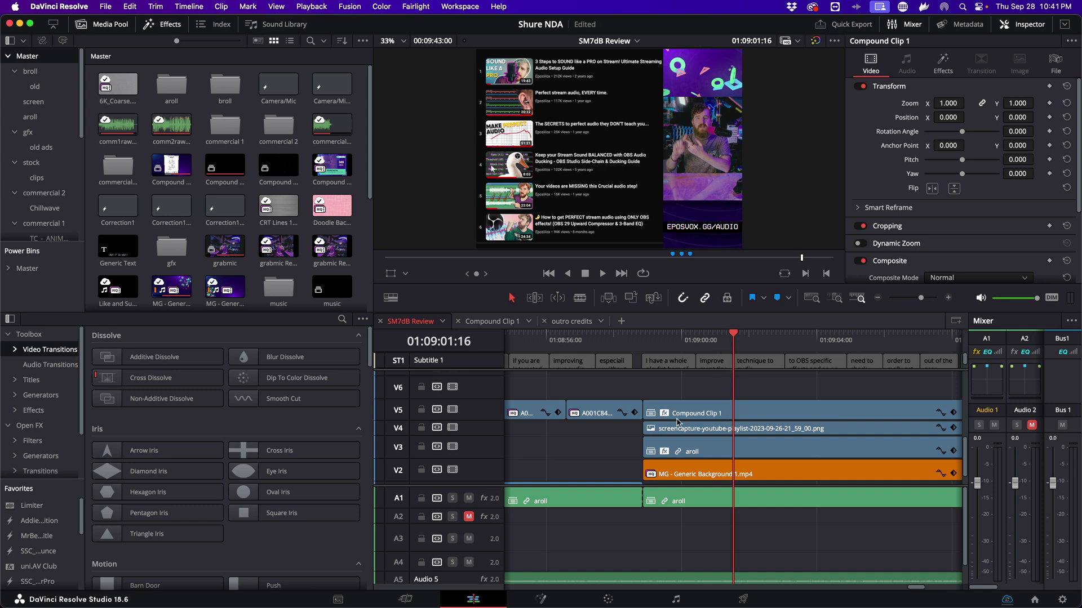
pyautogui.click(344, 251)
pyautogui.scroll(-5, 302, 216)
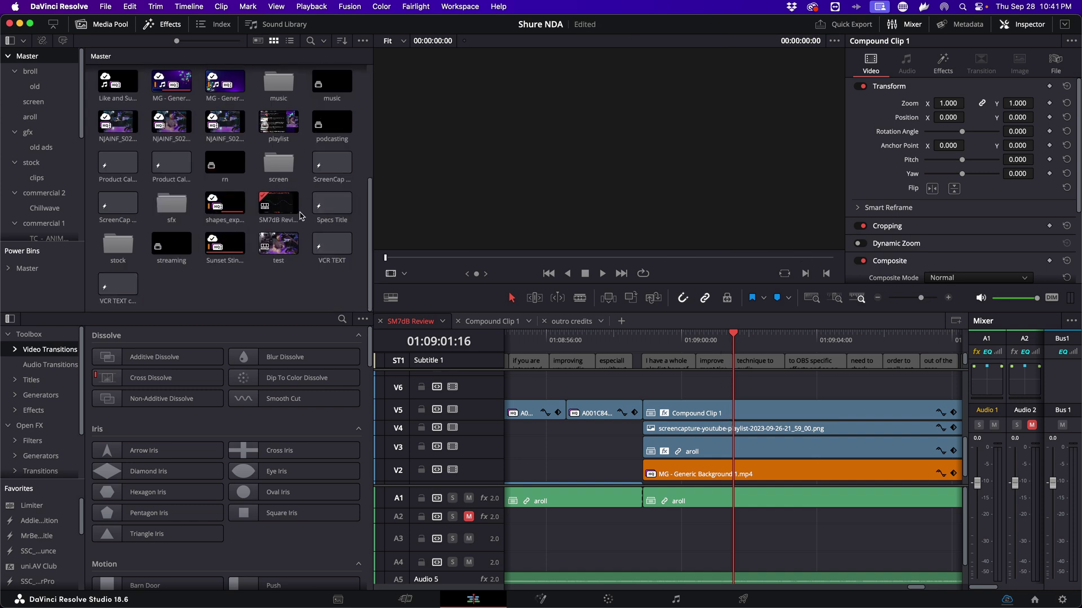
pyautogui.click(718, 338)
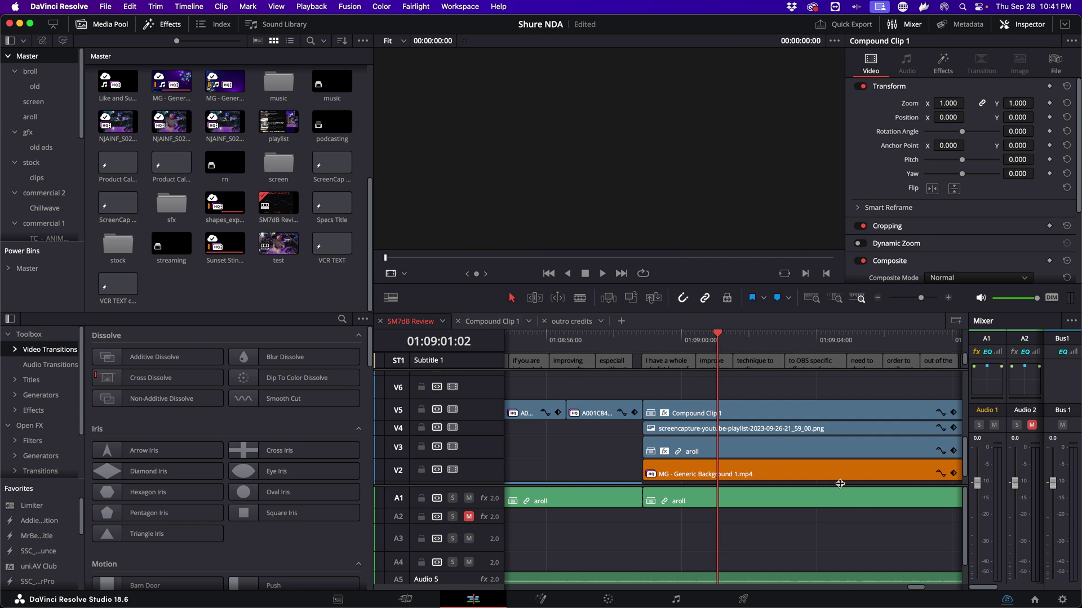
pyautogui.click(725, 457)
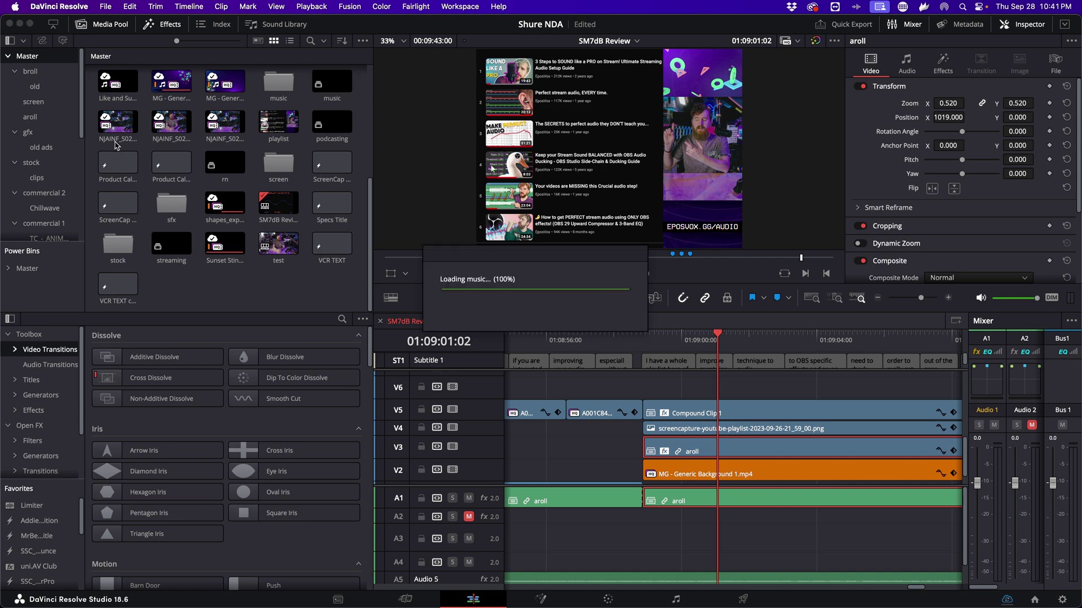
# Step: Open the aroll bin and bring up the actions for the DJI_0381.MOV clip
pyautogui.click(45, 118)
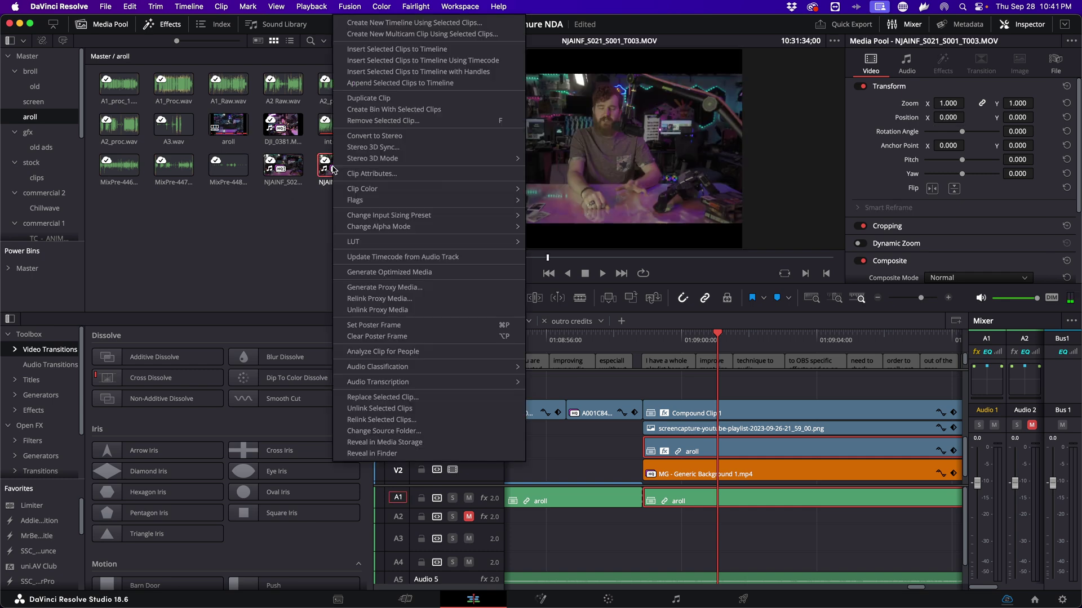
pyautogui.rightClick(292, 132)
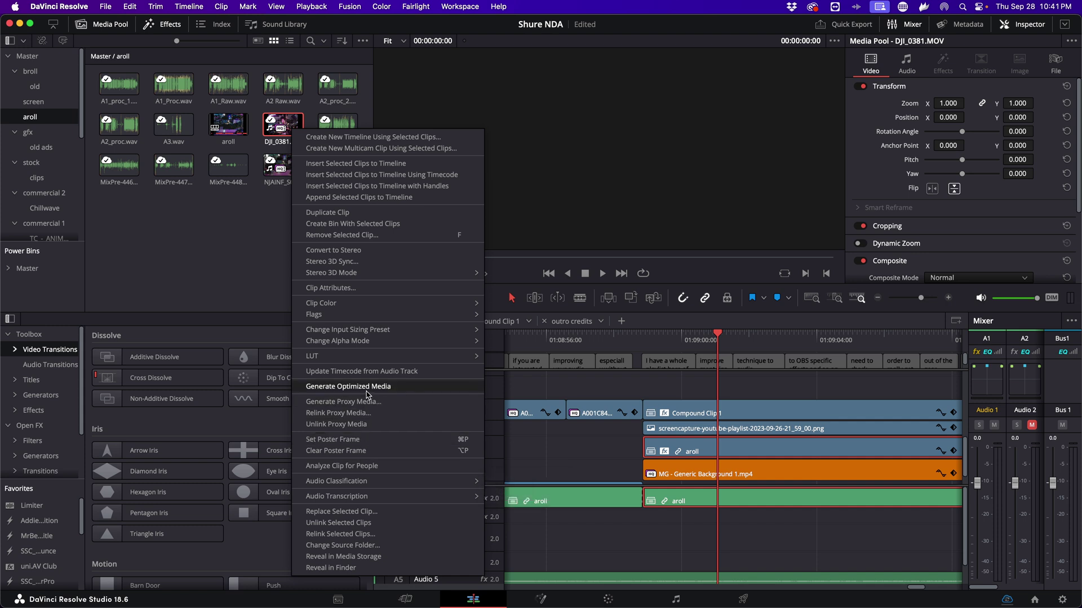
pyautogui.click(106, 6)
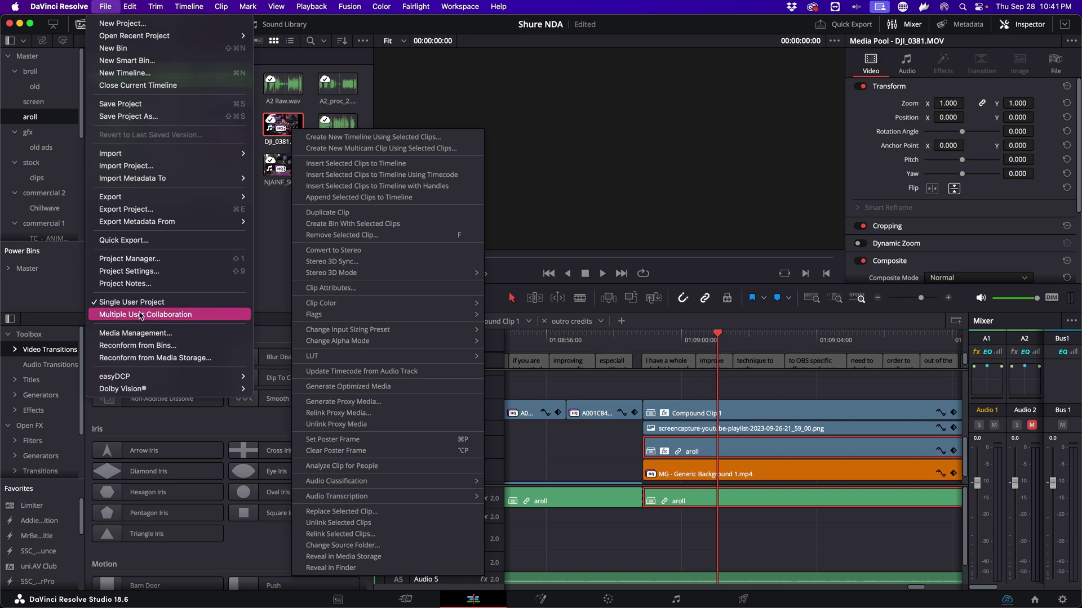
# Step: In Project Settings, set optimized media and render cache formats to ProRes 422 HQ
pyautogui.click(151, 276)
pyautogui.scroll(-10, 454, 393)
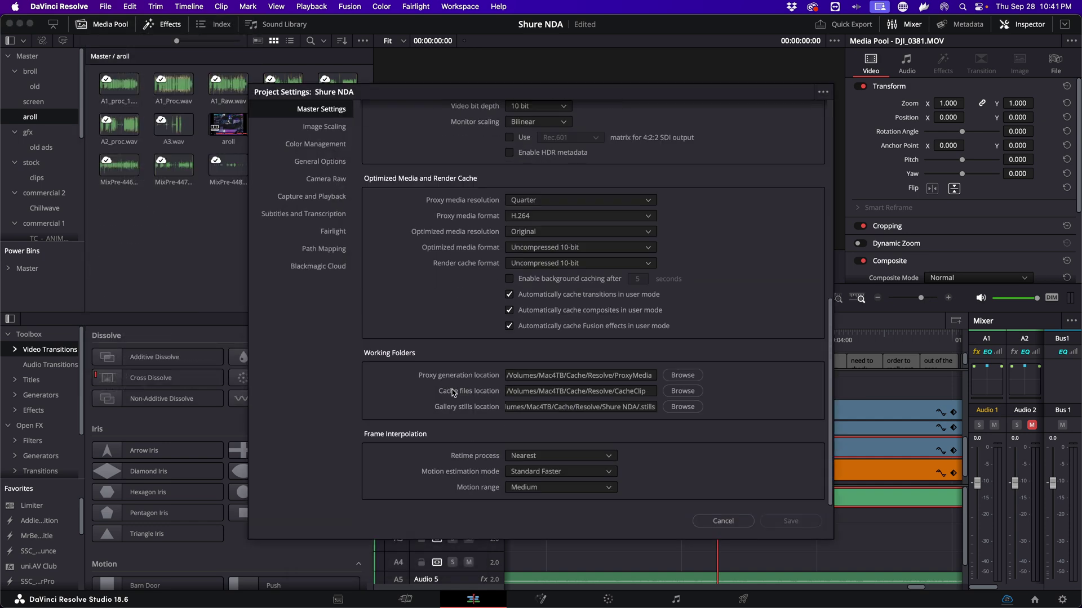
pyautogui.click(531, 250)
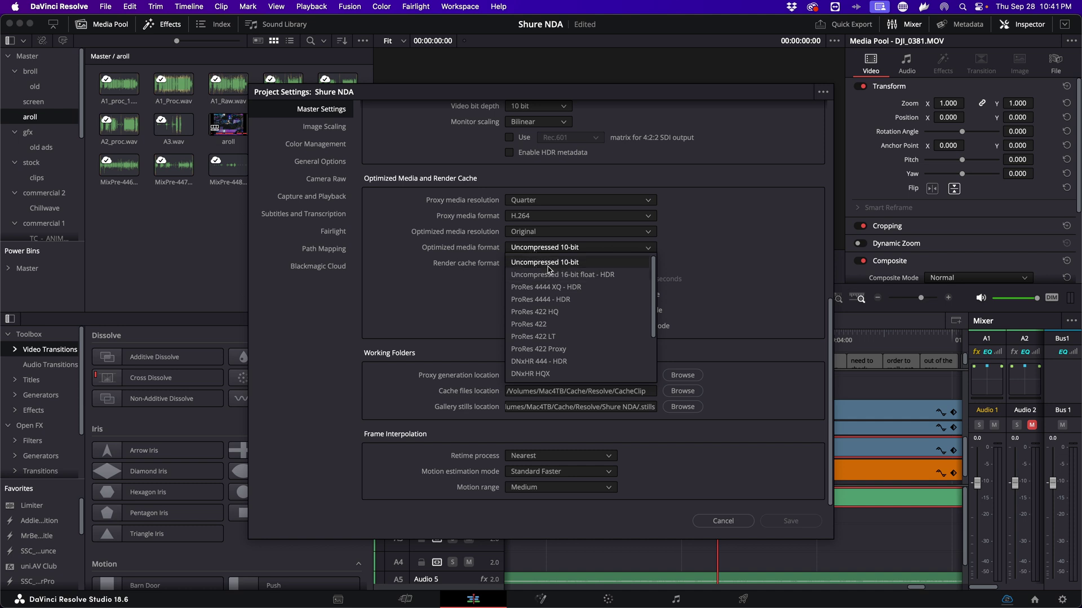
pyautogui.click(535, 311)
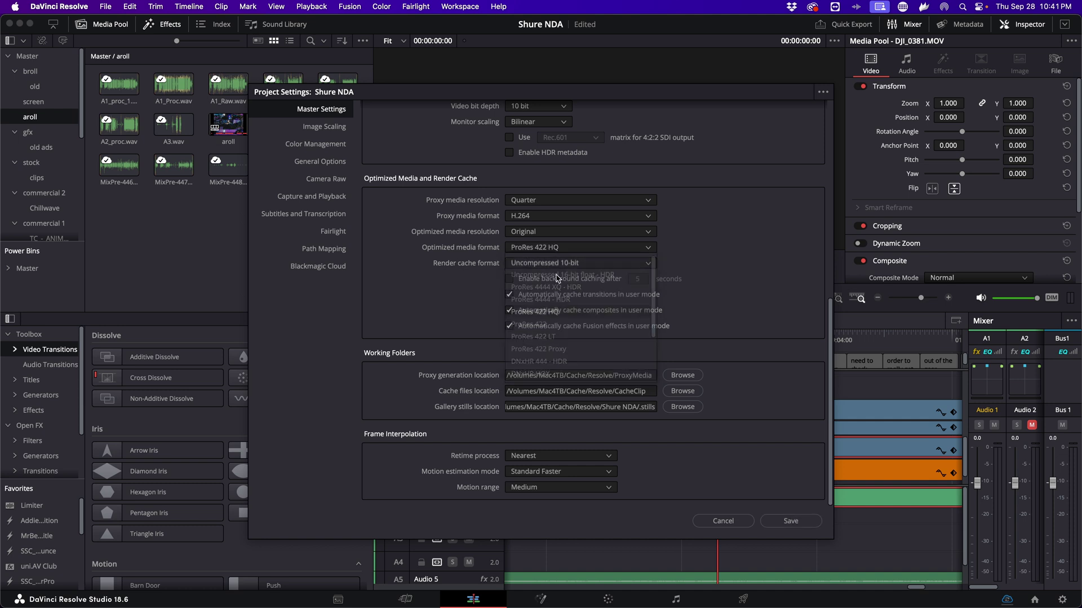
pyautogui.click(542, 267)
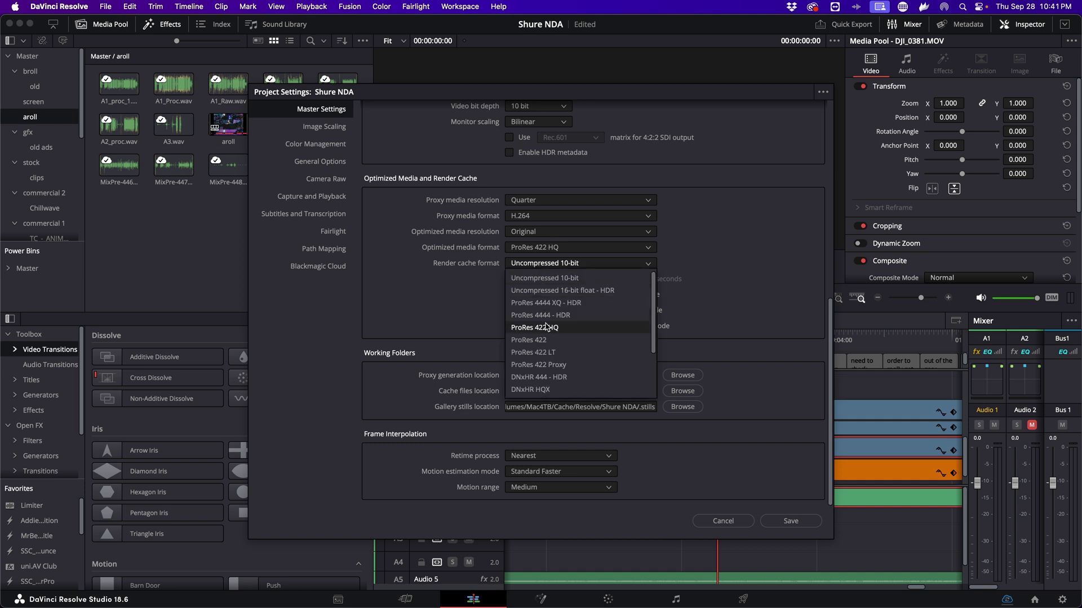
pyautogui.click(548, 326)
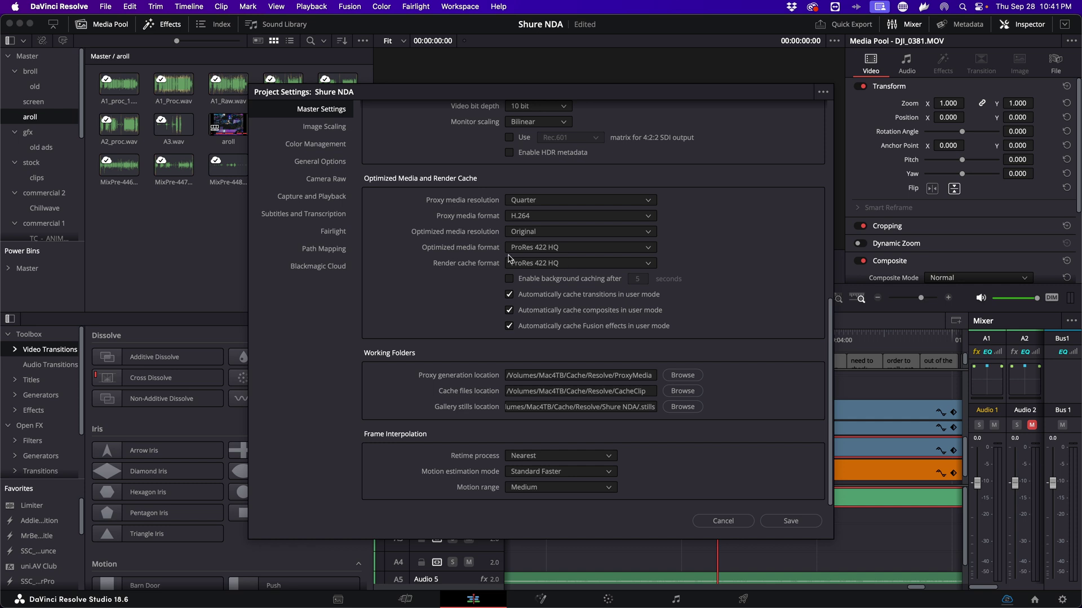
# Step: Change both optimized media and render cache formats to DNxHR HQ and save the settings
pyautogui.click(540, 252)
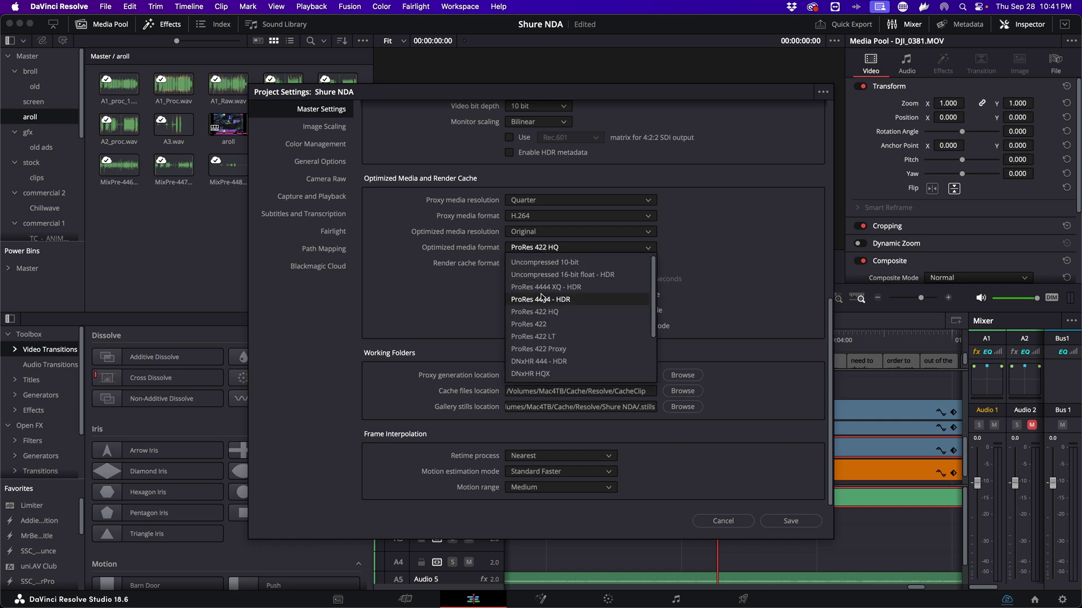
pyautogui.scroll(-5, 555, 369)
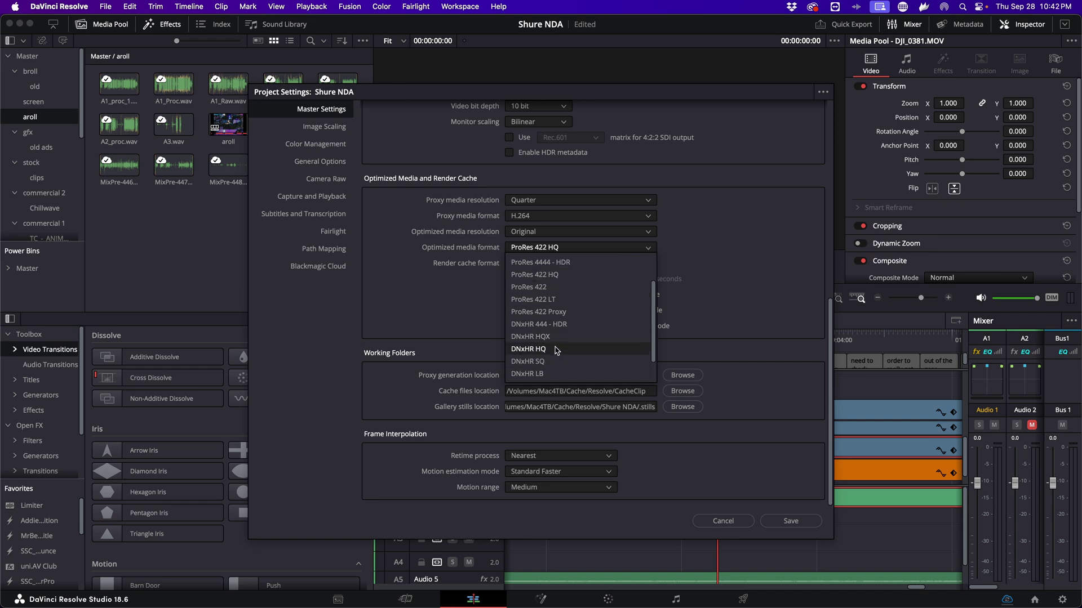
pyautogui.click(555, 370)
pyautogui.click(550, 263)
pyautogui.scroll(-4, 549, 350)
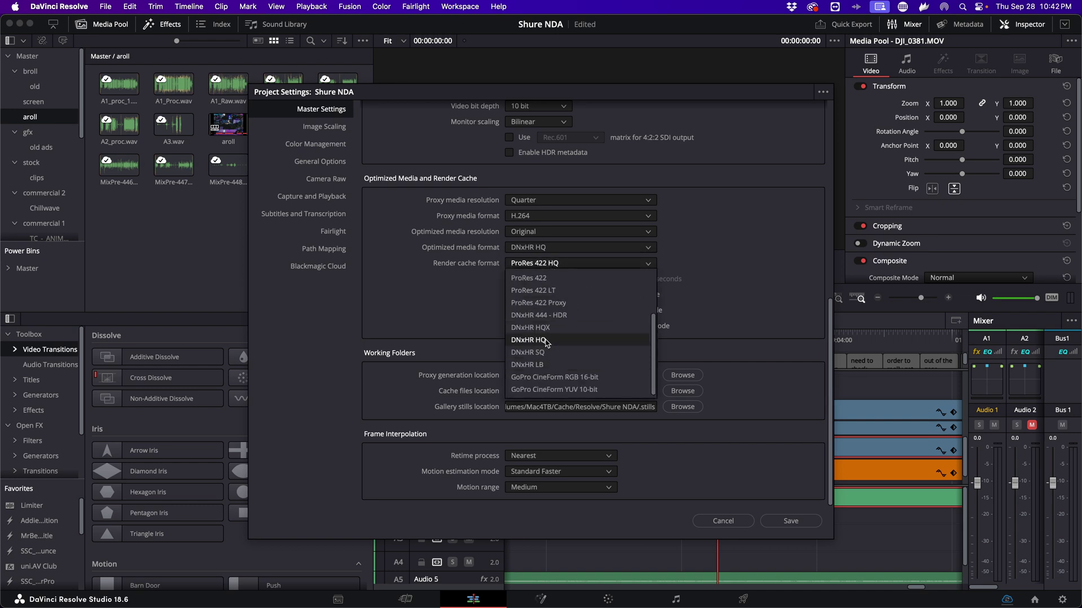
pyautogui.click(548, 344)
pyautogui.click(788, 524)
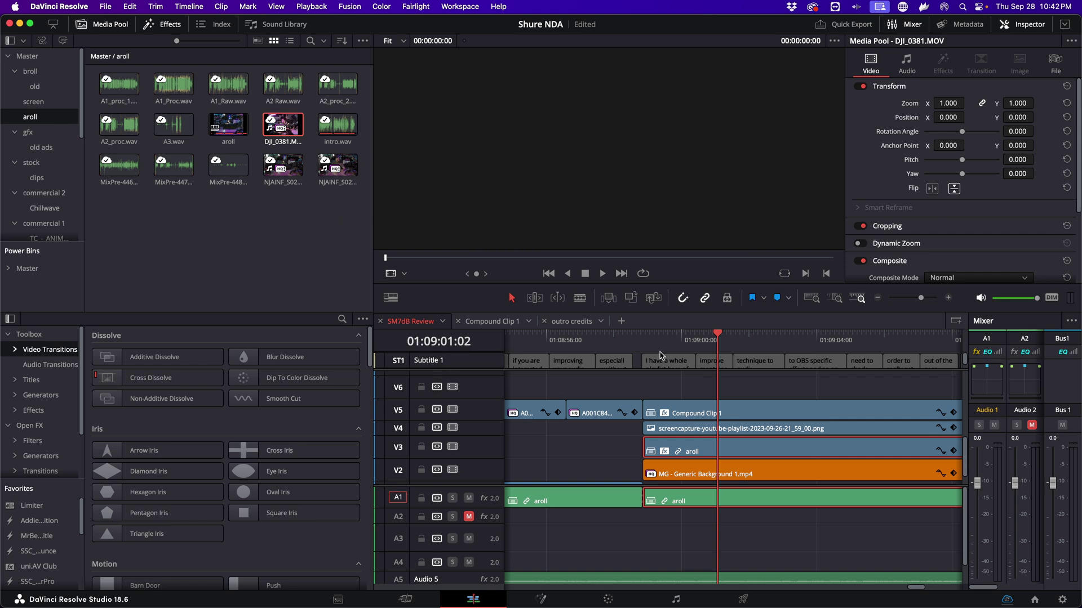
pyautogui.rightClick(293, 123)
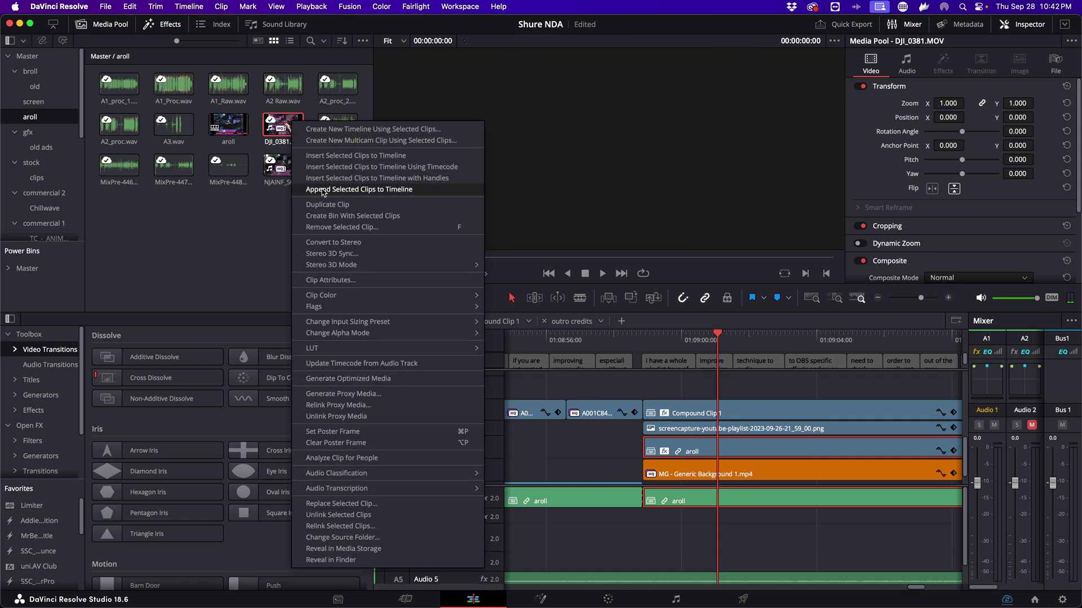
# Step: Generate DNxHR HQ optimized media for DJI_0381.MOV and return to the SM7dB Review timeline
pyautogui.click(360, 379)
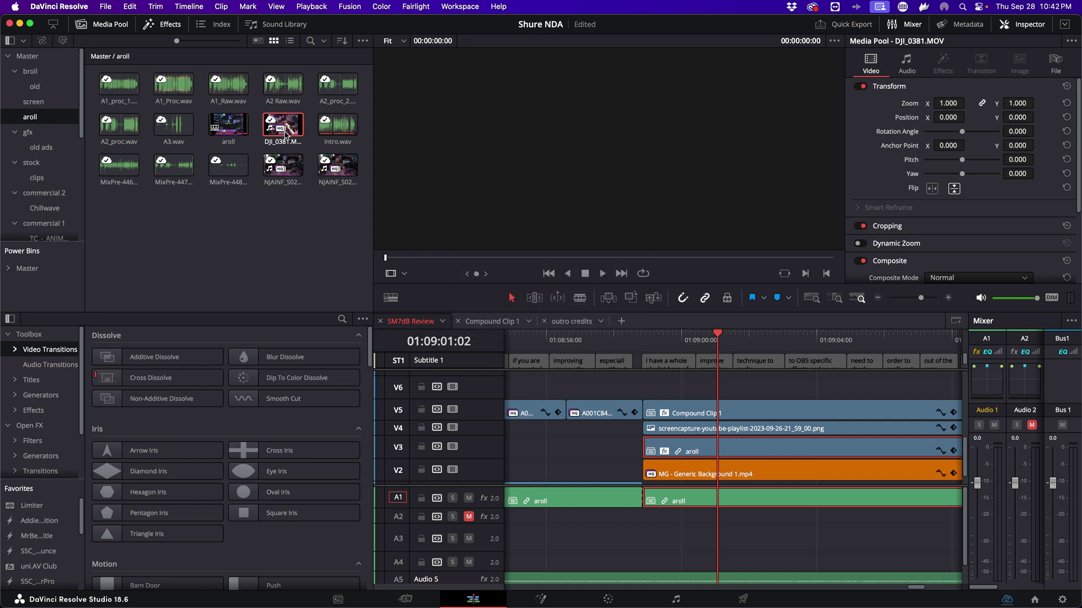
pyautogui.click(720, 353)
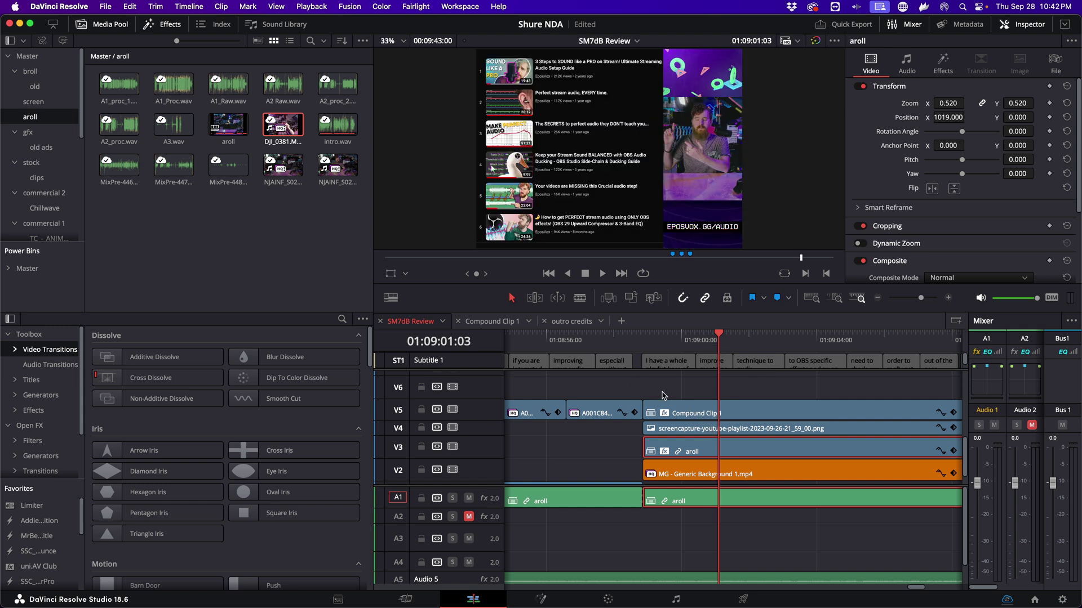
pyautogui.hscroll(3, 664, 393)
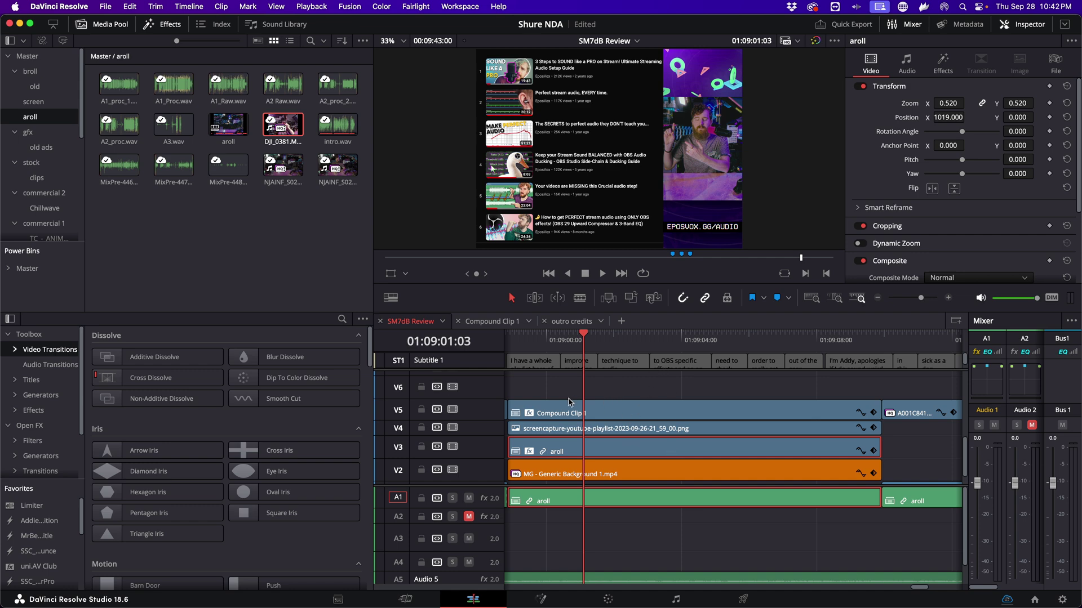
# Step: Nest the stacked V2–V5 clips into Compound Clip 1 and scrub through it
pyautogui.moveTo(549, 384); pyautogui.dragTo(829, 477)
pyautogui.rightClick(829, 477)
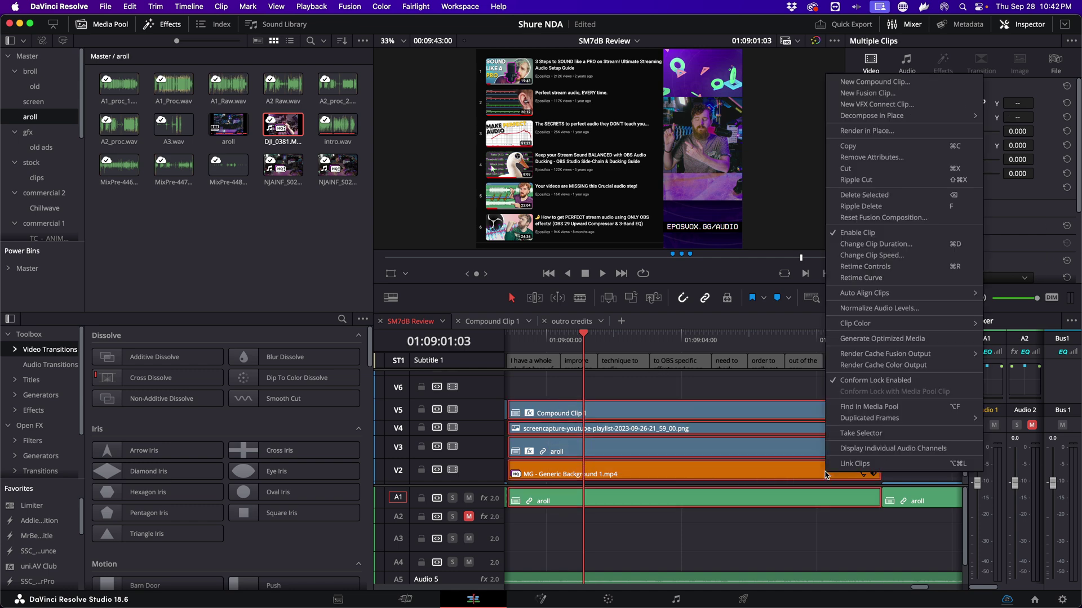
pyautogui.click(874, 82)
pyautogui.click(618, 336)
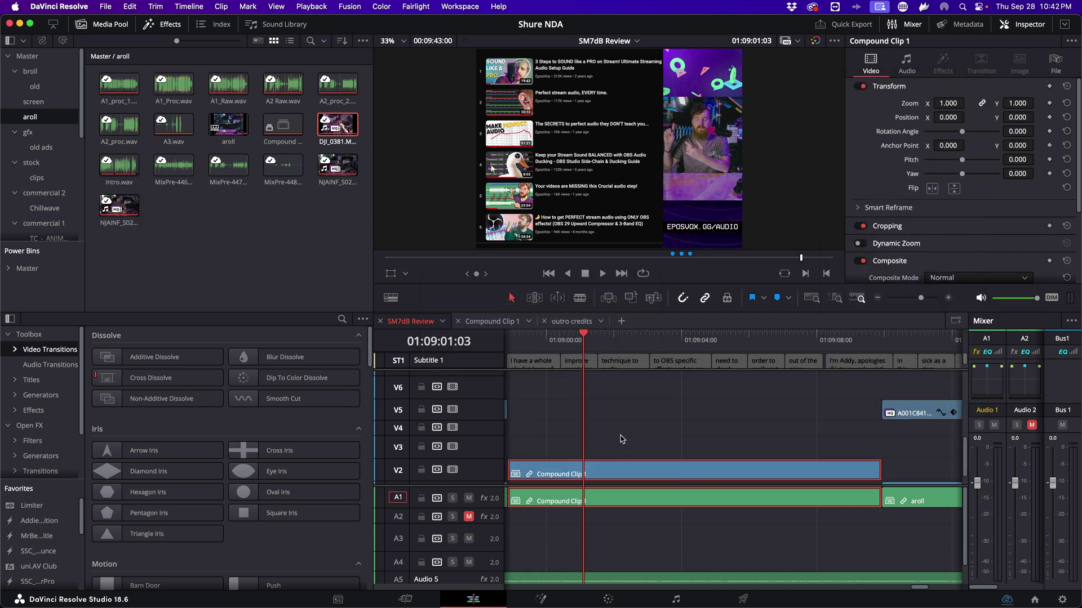
pyautogui.moveTo(625, 347); pyautogui.dragTo(588, 353)
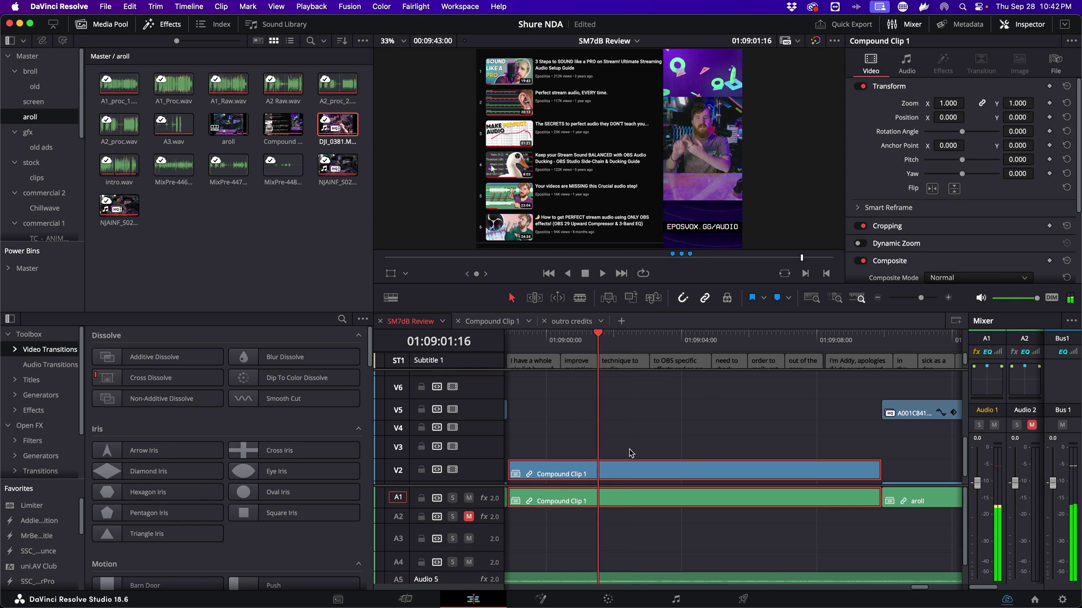
# Step: Render Compound Clip 1 in place as Apple ProRes 422 HQ at source resolution with frame handles set
pyautogui.rightClick(614, 473)
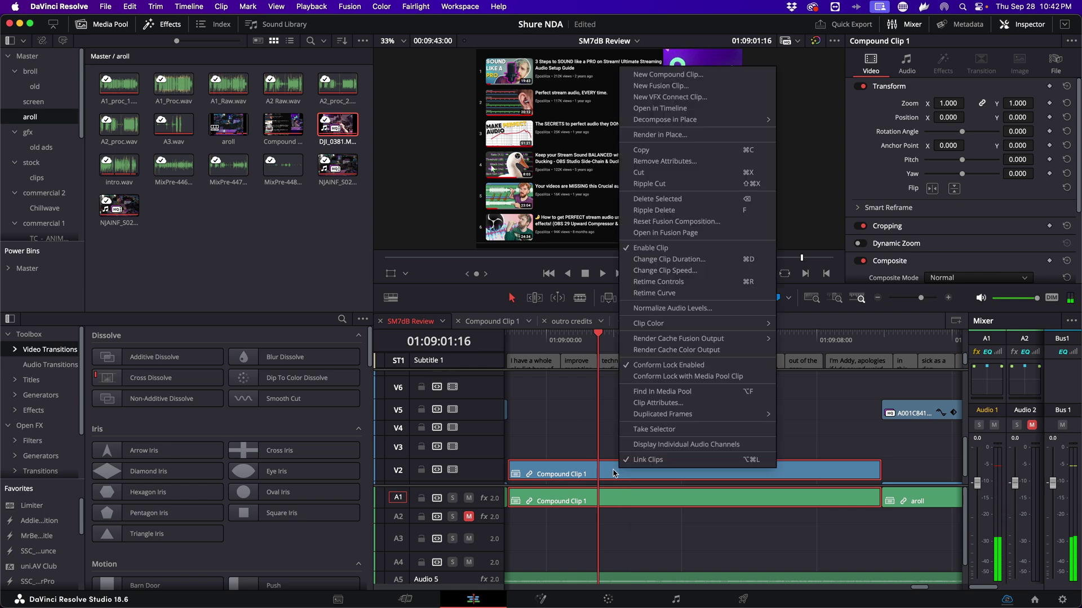
pyautogui.click(688, 136)
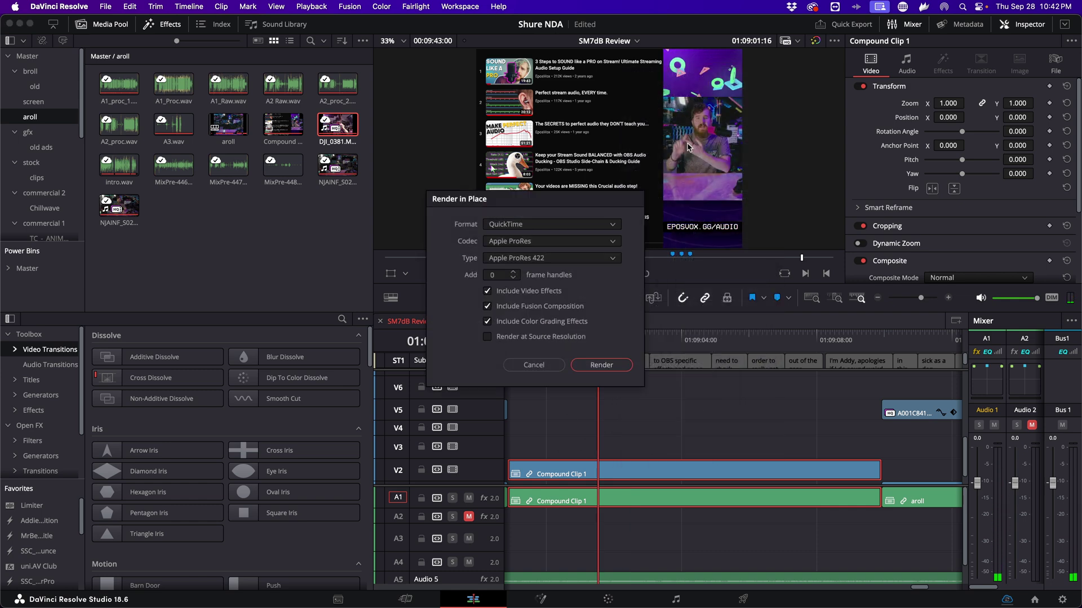
pyautogui.click(526, 260)
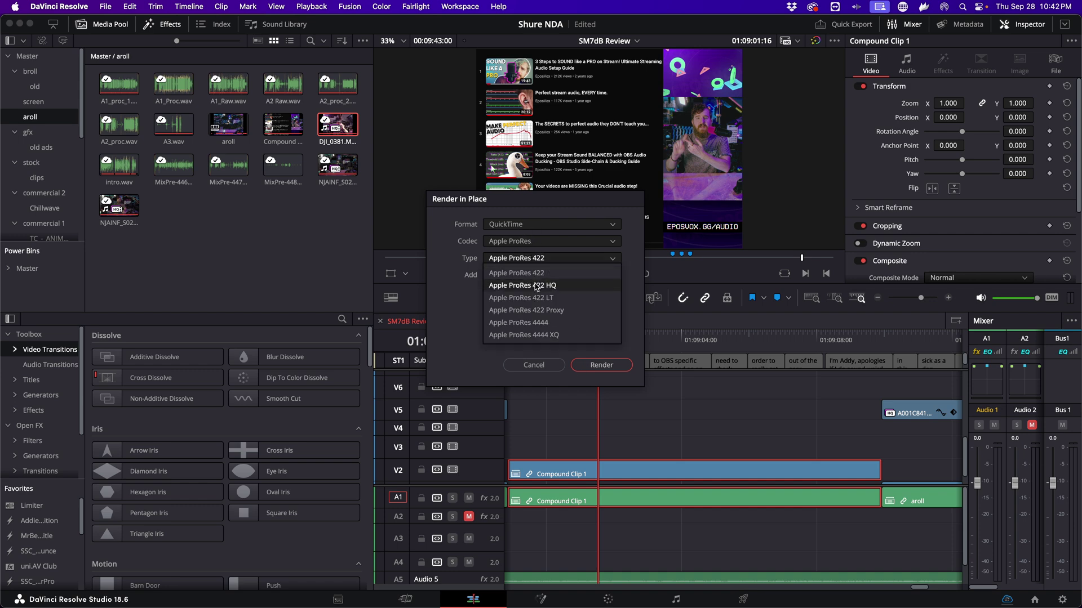
pyautogui.click(535, 275)
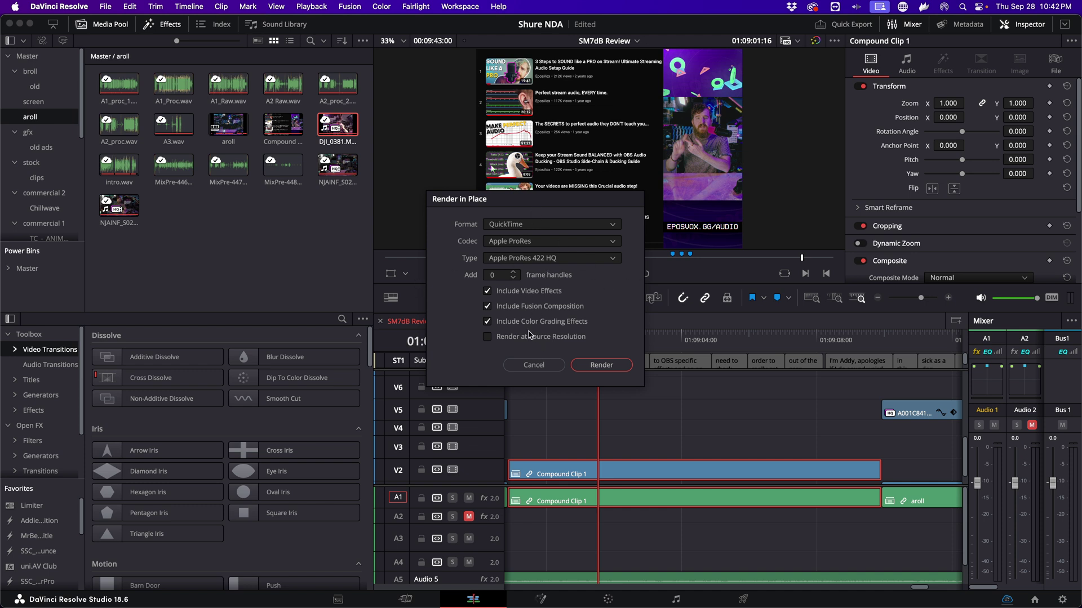
pyautogui.click(492, 339)
pyautogui.click(492, 276)
pyautogui.click(596, 366)
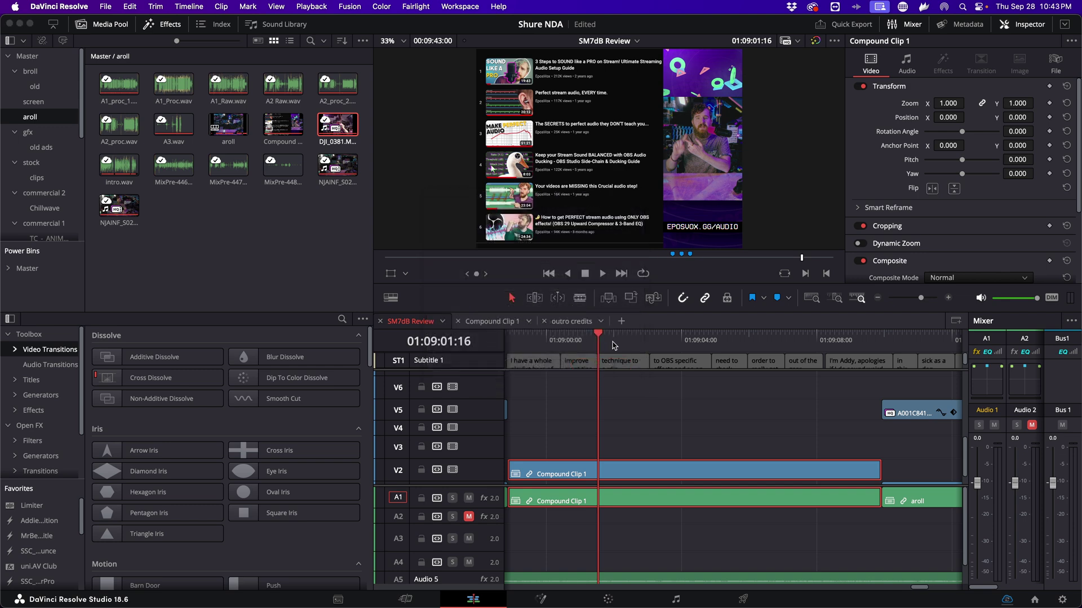
# Step: Render in place into the Mac4TB Cache > Resolve > RenderPlace > SM7dB folder
pyautogui.scroll(-10, 338, 245)
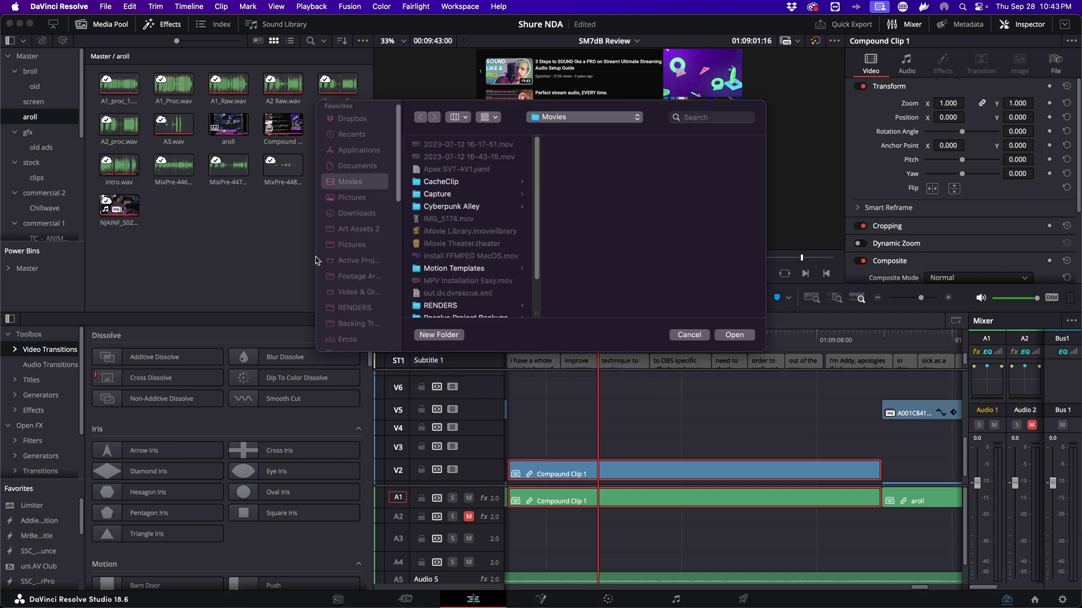
pyautogui.scroll(3, 341, 225)
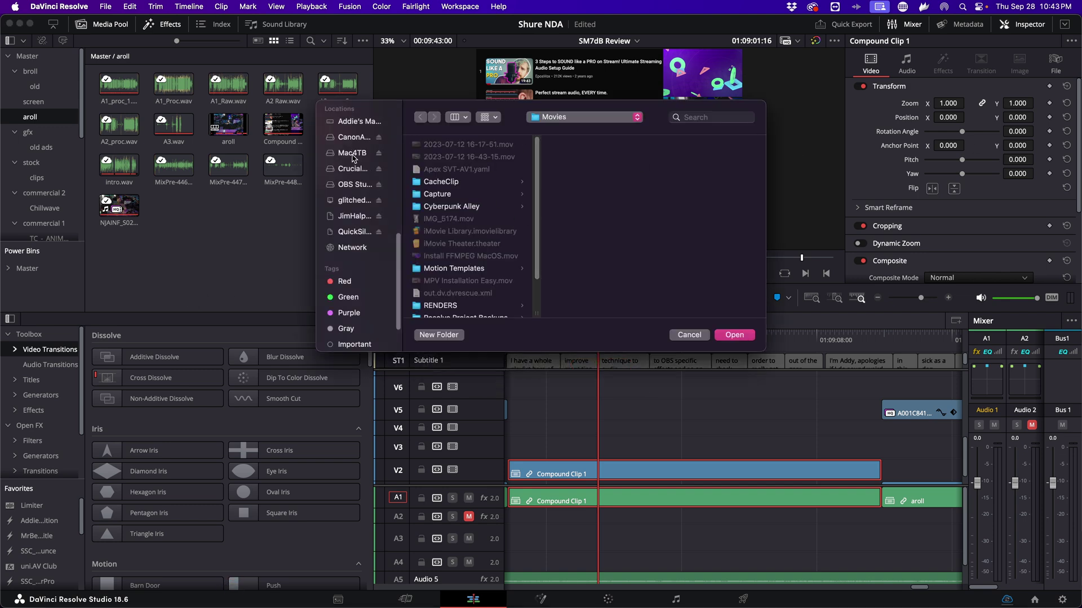
pyautogui.click(352, 156)
pyautogui.scroll(-5, 505, 236)
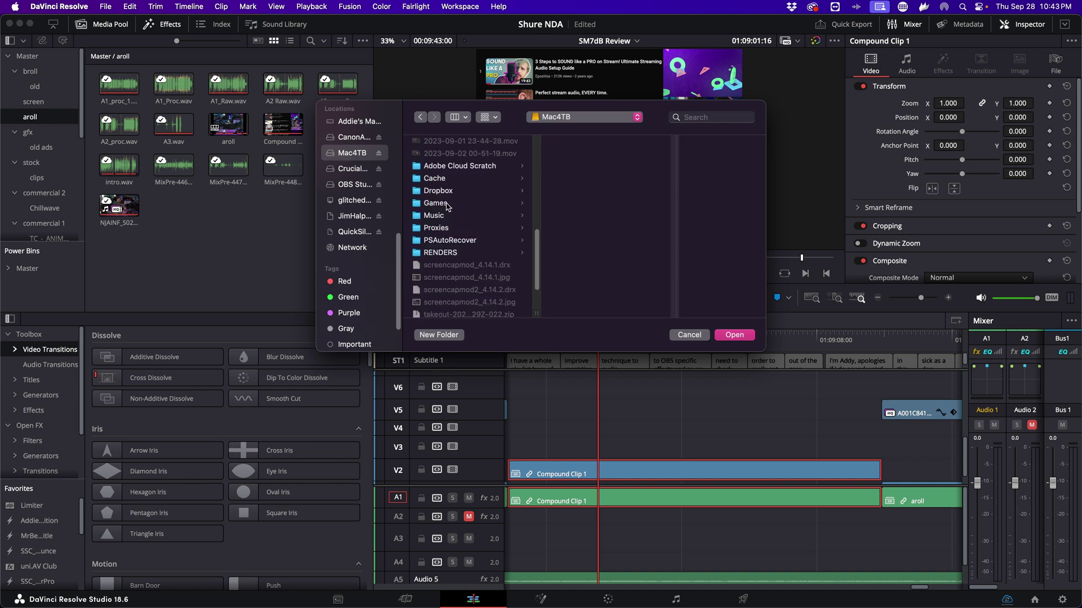
pyautogui.click(443, 179)
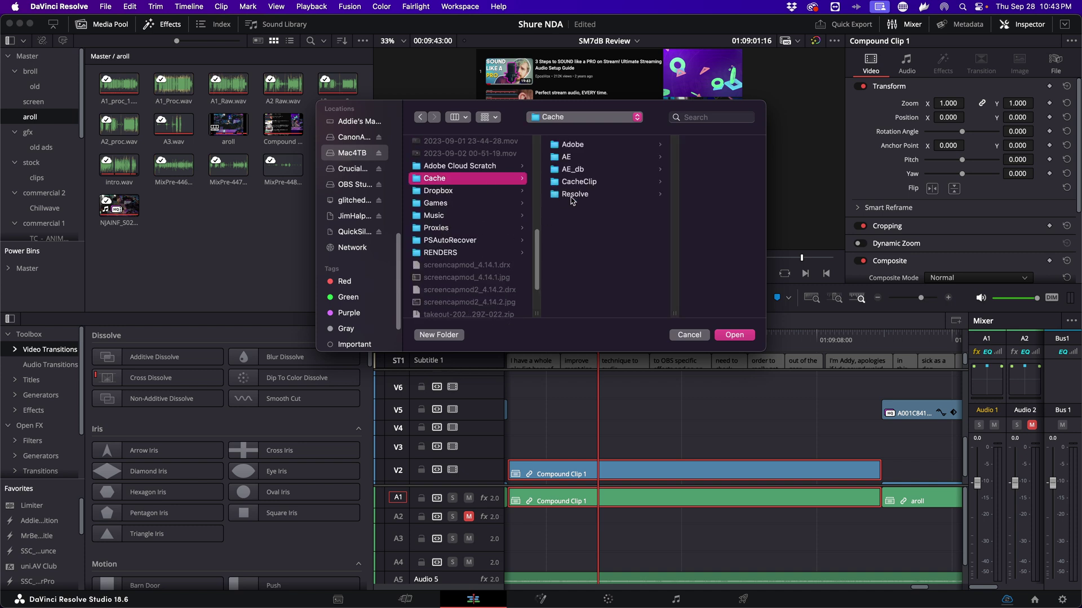
pyautogui.click(572, 195)
pyautogui.click(674, 159)
pyautogui.click(671, 160)
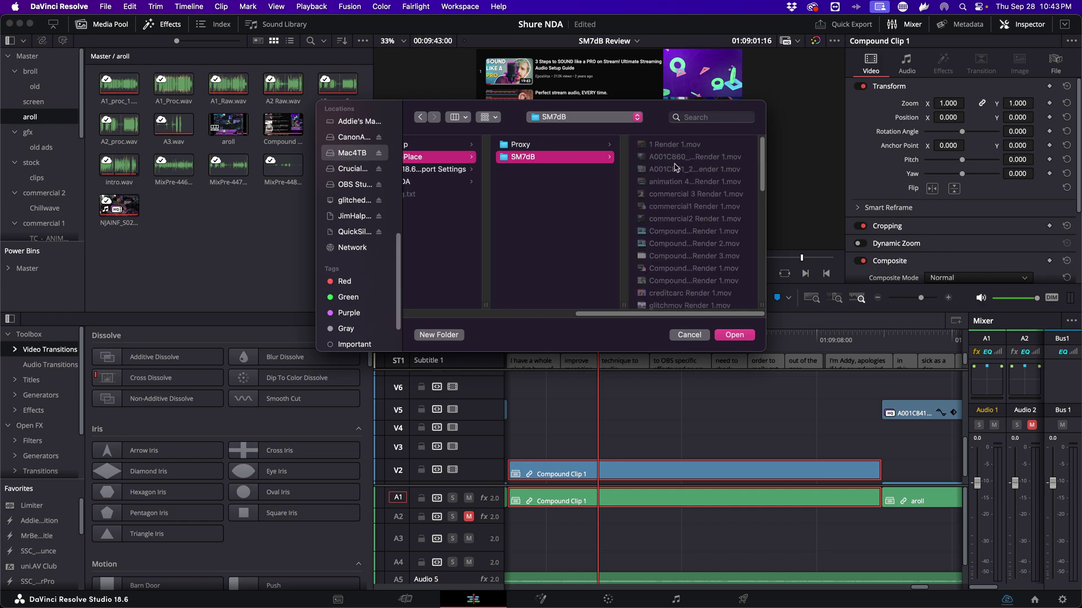
pyautogui.click(738, 334)
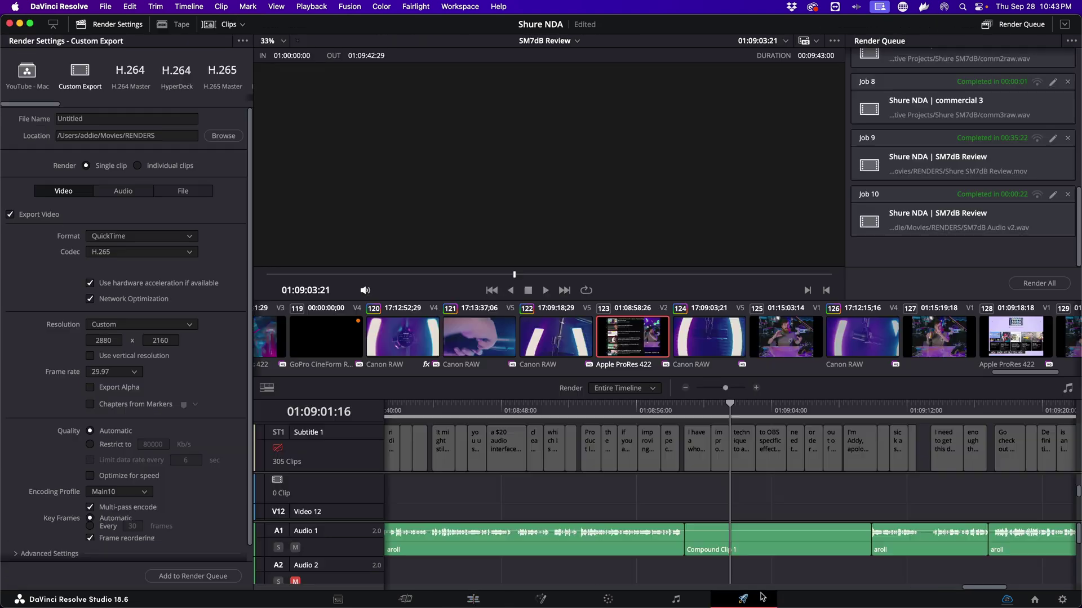
pyautogui.click(743, 599)
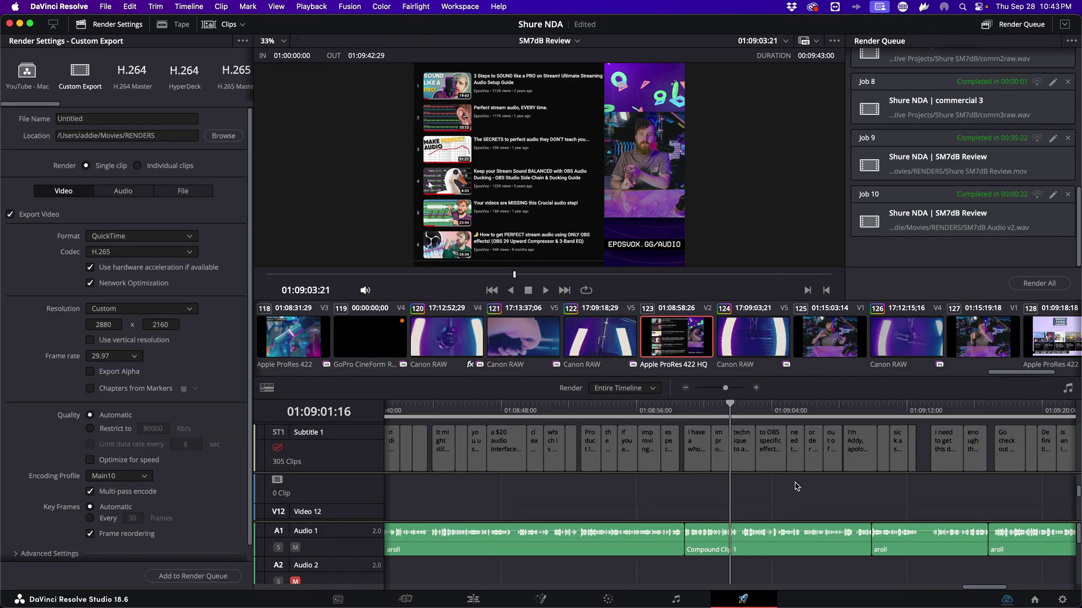
# Step: Review Job 10's options and the Advanced Settings render options, then quit DaVinci Resolve
pyautogui.rightClick(974, 213)
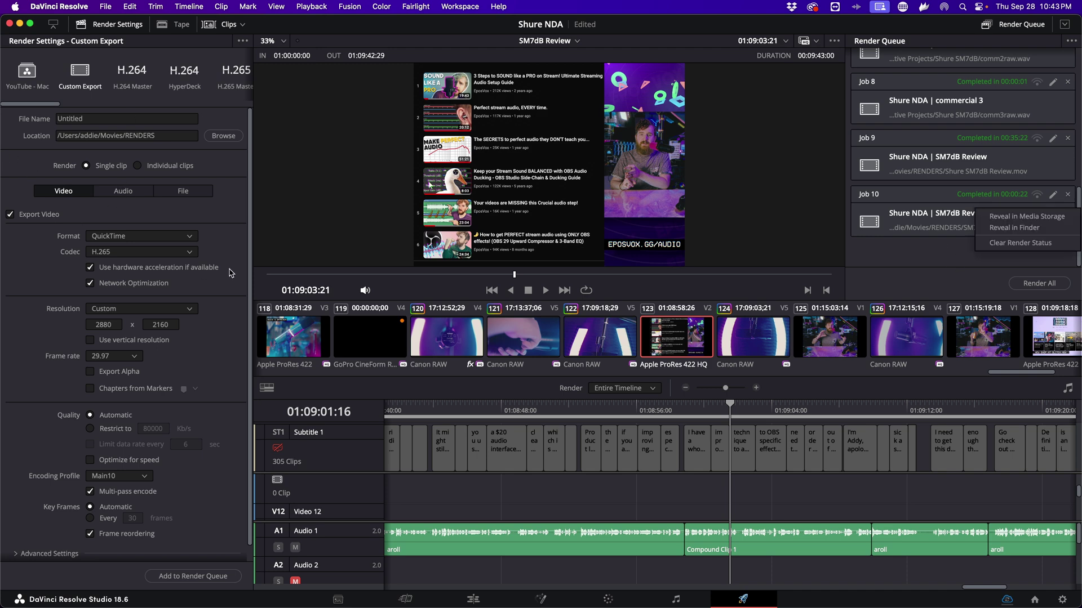
pyautogui.click(65, 480)
pyautogui.scroll(-2, 45, 507)
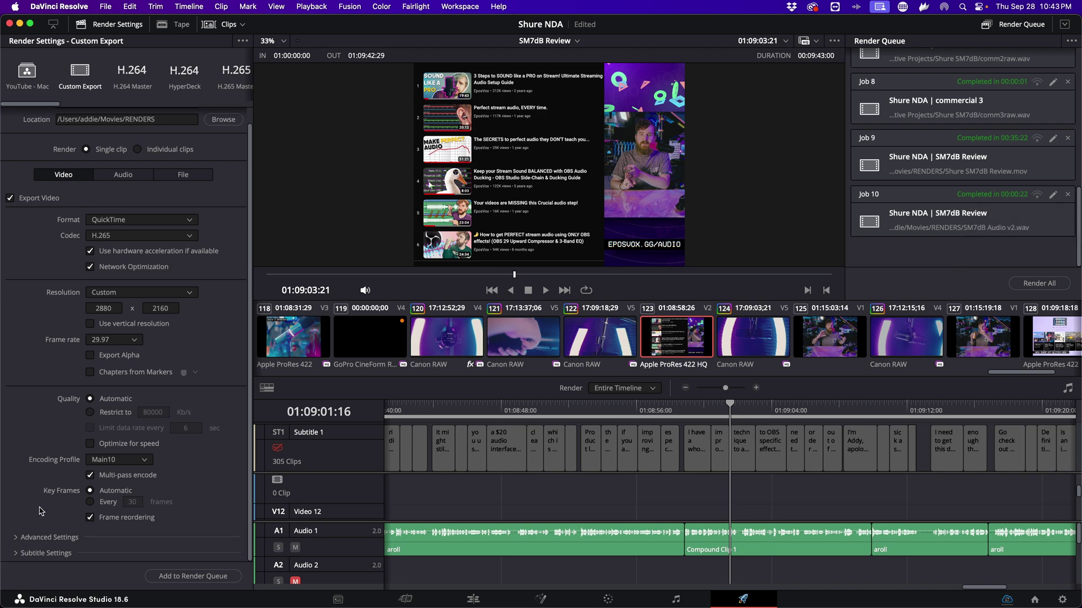
pyautogui.click(26, 533)
pyautogui.scroll(-10, 55, 496)
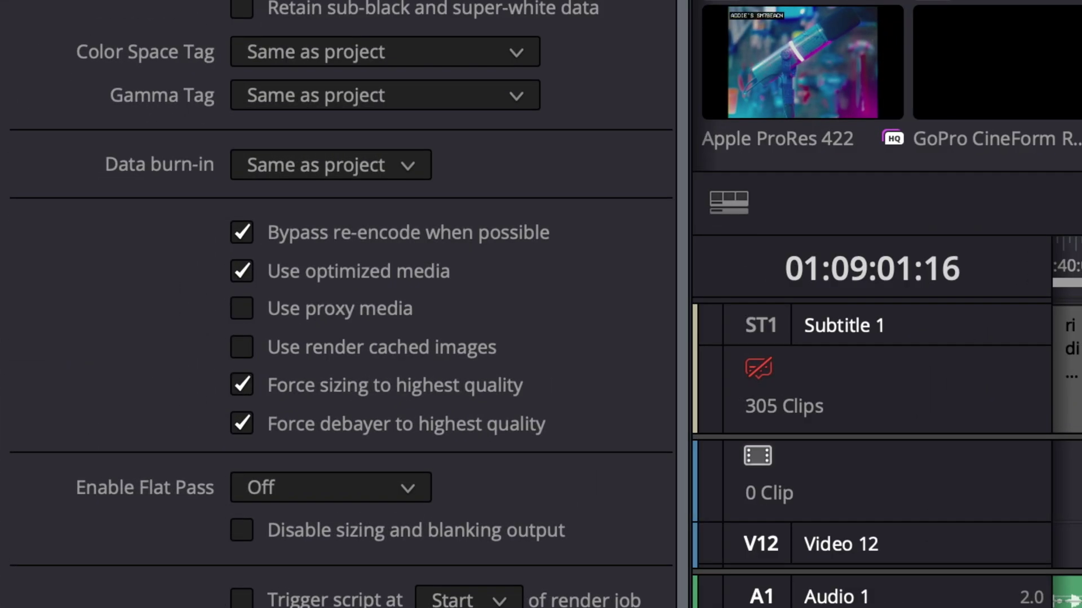
pyautogui.scroll(10, 341, 304)
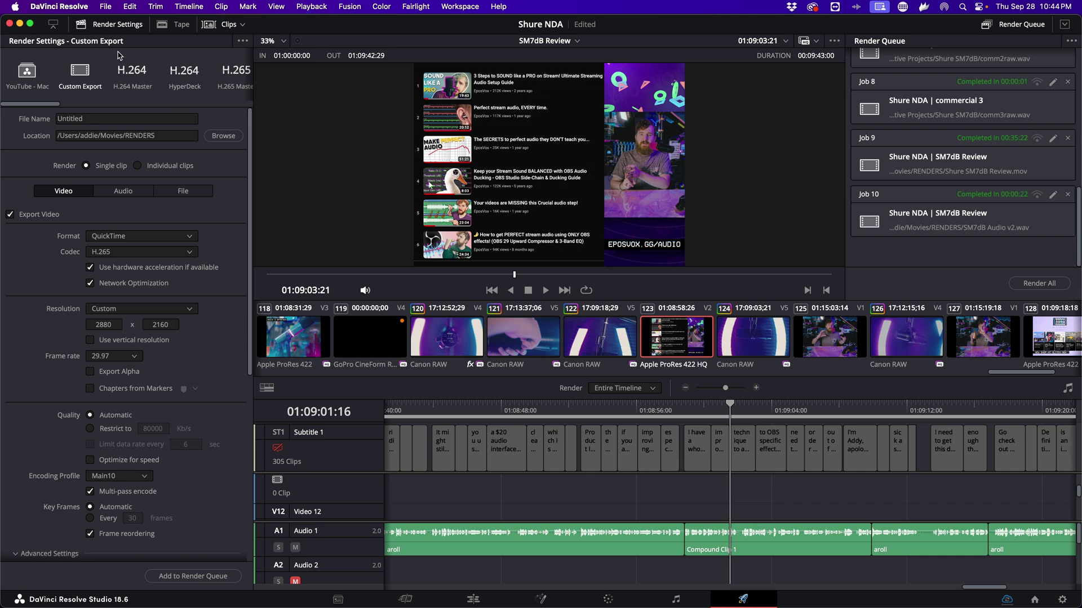
pyautogui.click(81, 7)
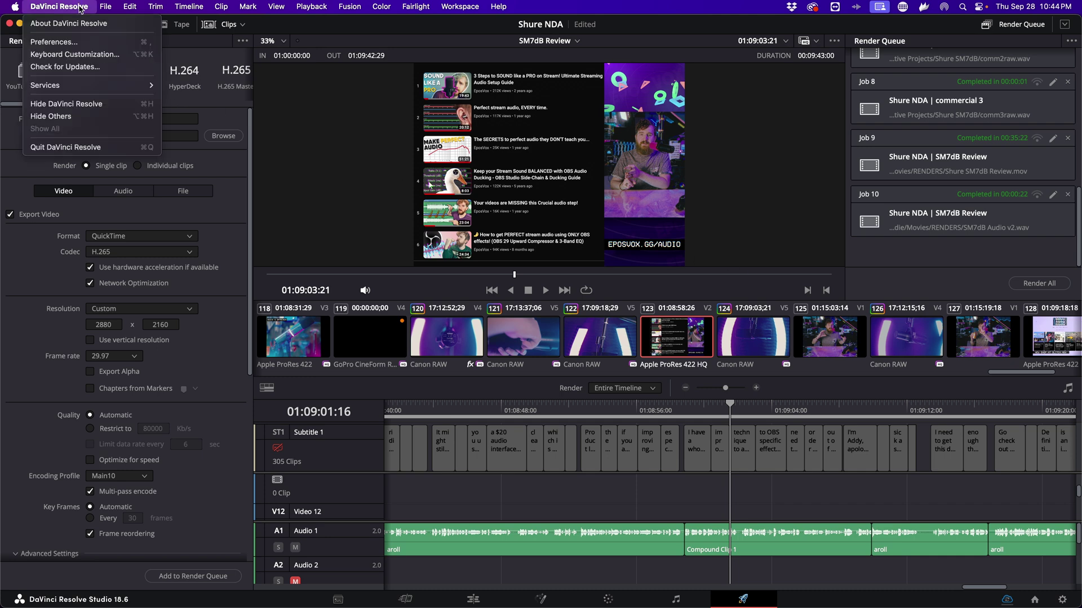
pyautogui.click(83, 146)
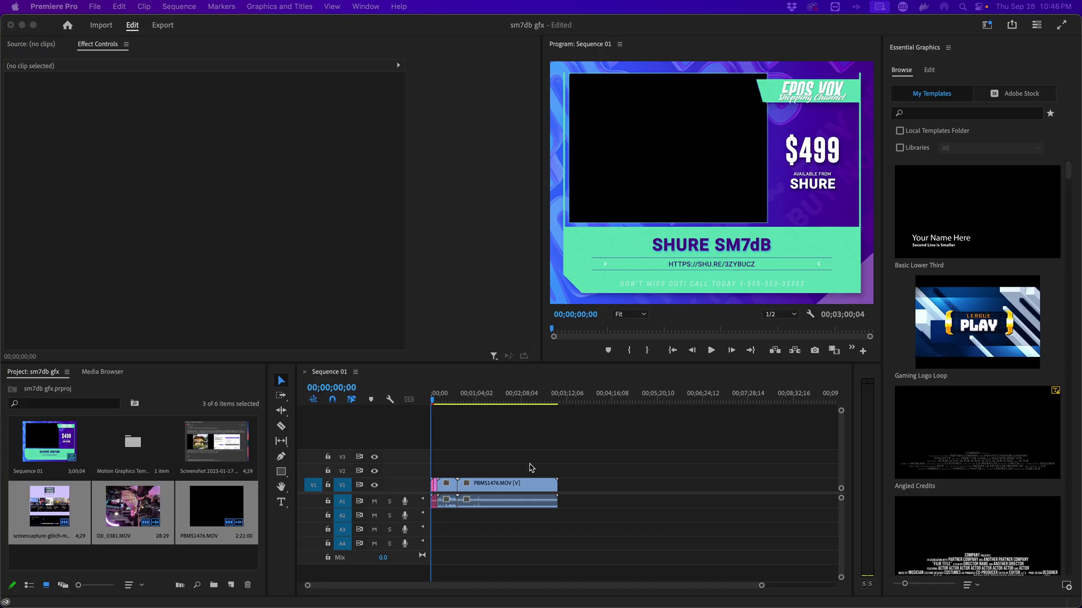
# Step: Set the playhead to 00;01;36;12 and send Sequence 01 to Media Encoder as ProRes 4444 XQ
pyautogui.click(498, 402)
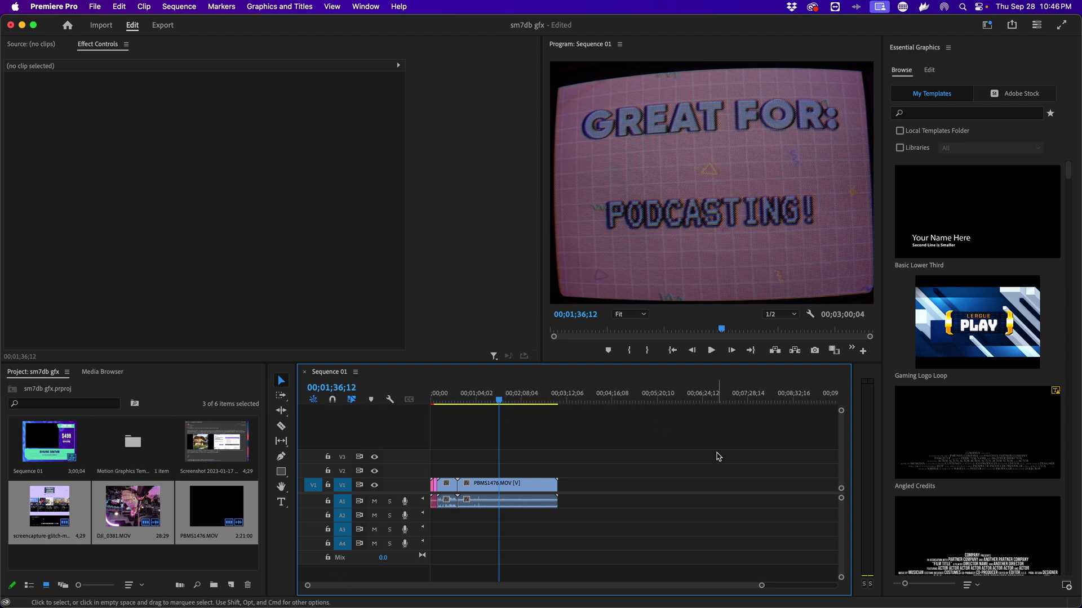
pyautogui.press('super+m')
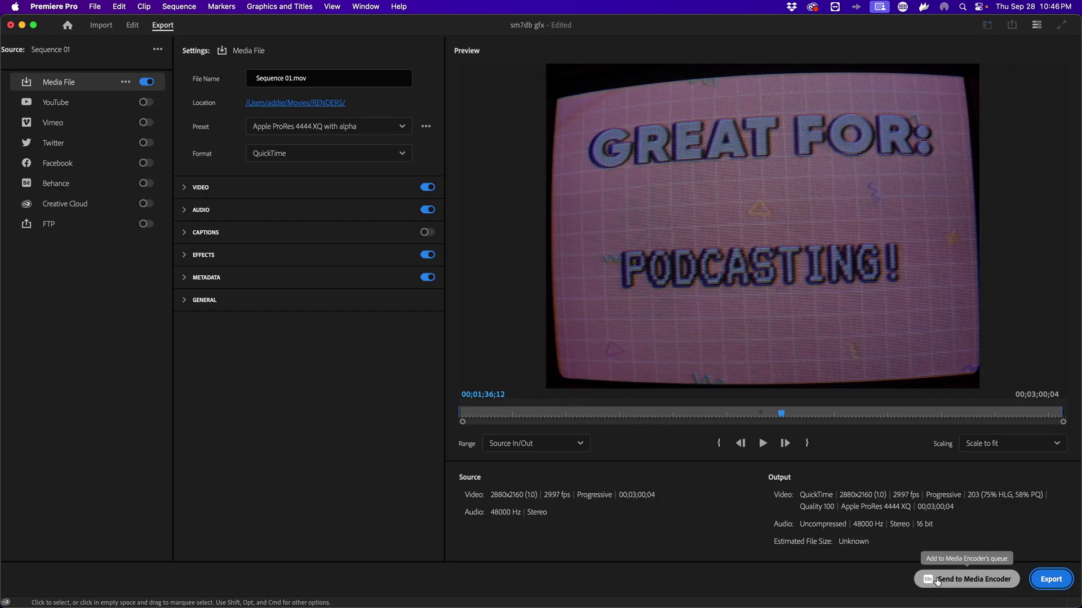
pyautogui.click(936, 581)
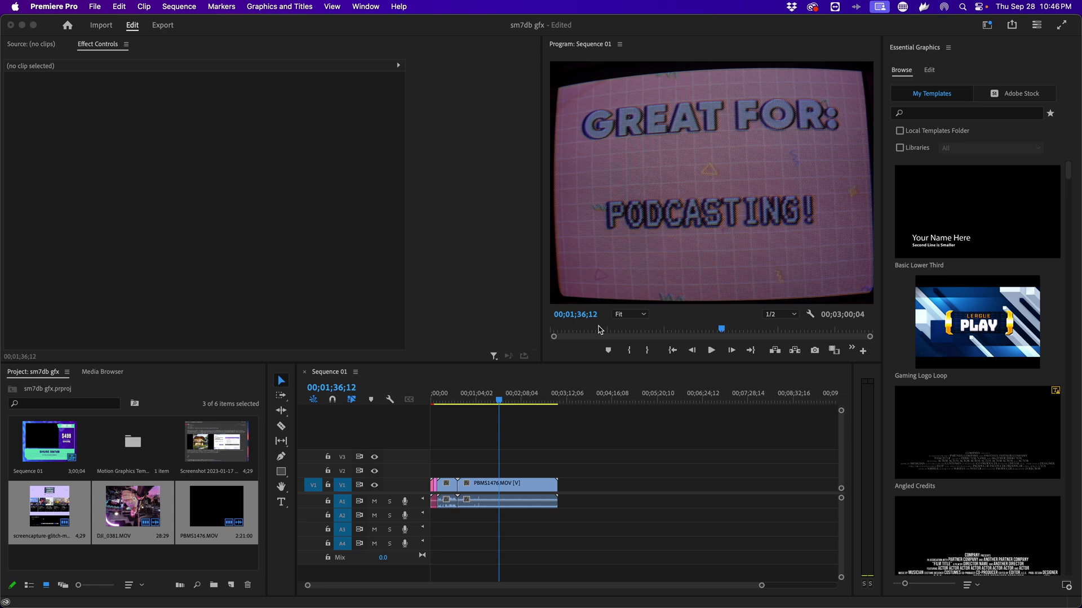
# Step: Allow Media Encoder access to the Documents folder and check the stopped Sequence 01 job's status
pyautogui.click(571, 224)
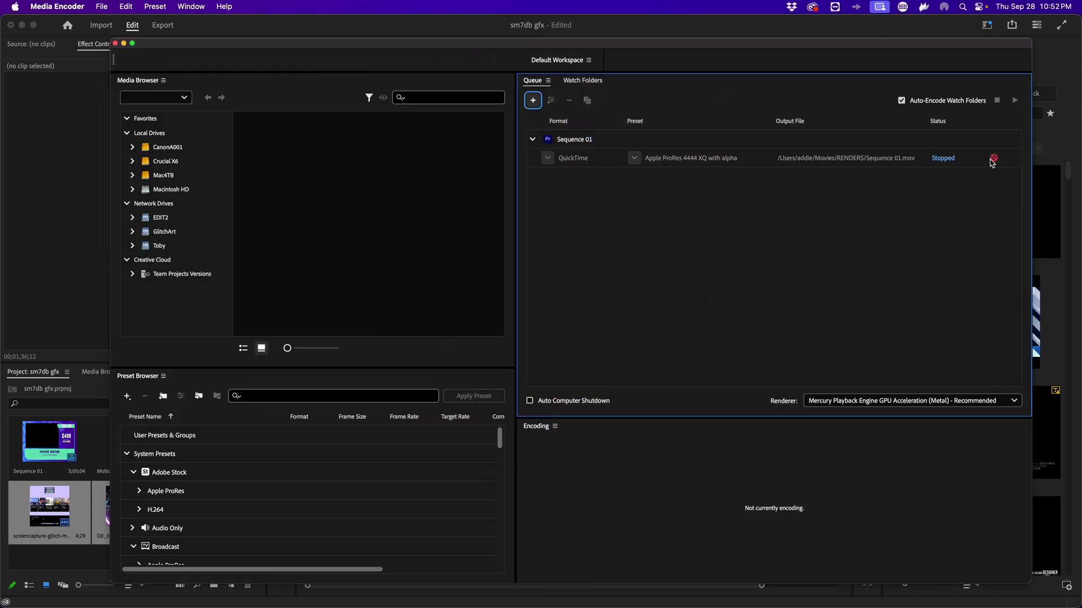
pyautogui.moveTo(992, 161)
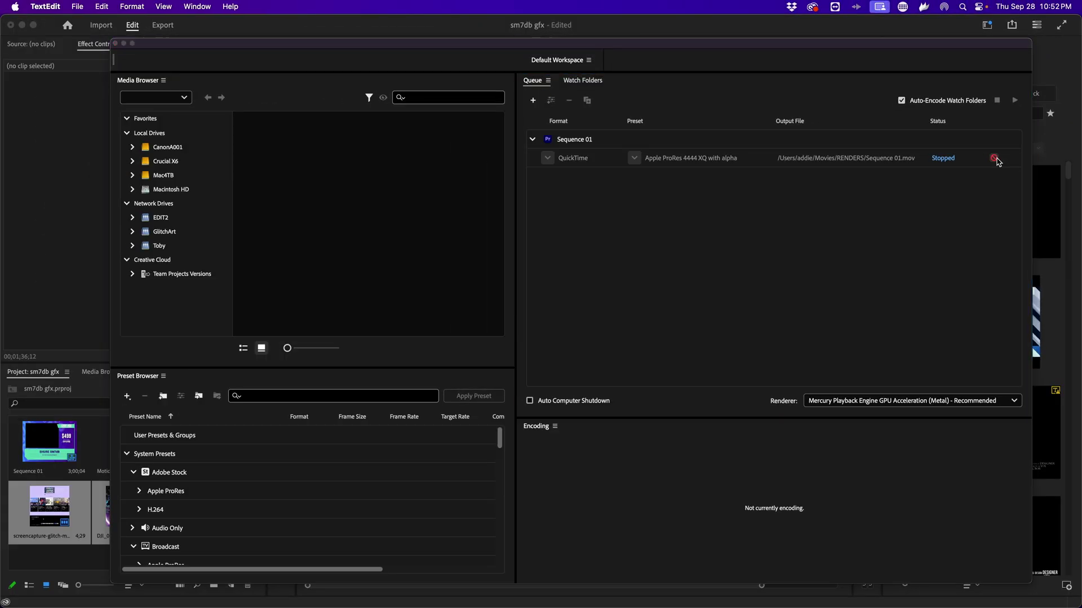
# Step: Read the AMEEncodingErrorLog.txt showing the encode was interrupted by user, then close it
pyautogui.moveTo(372, 50); pyautogui.dragTo(645, 108)
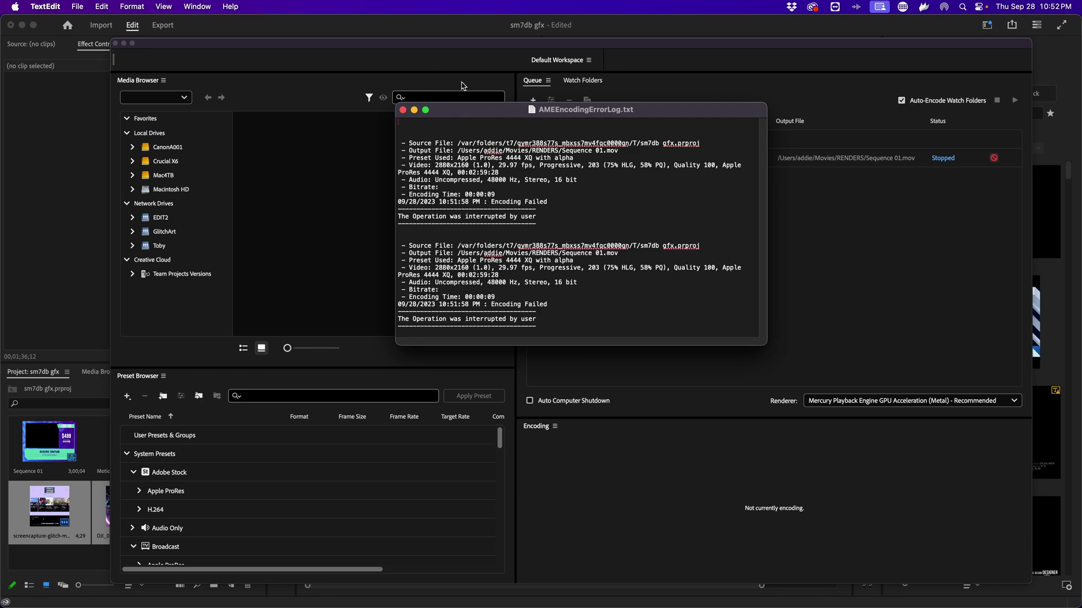
pyautogui.click(402, 110)
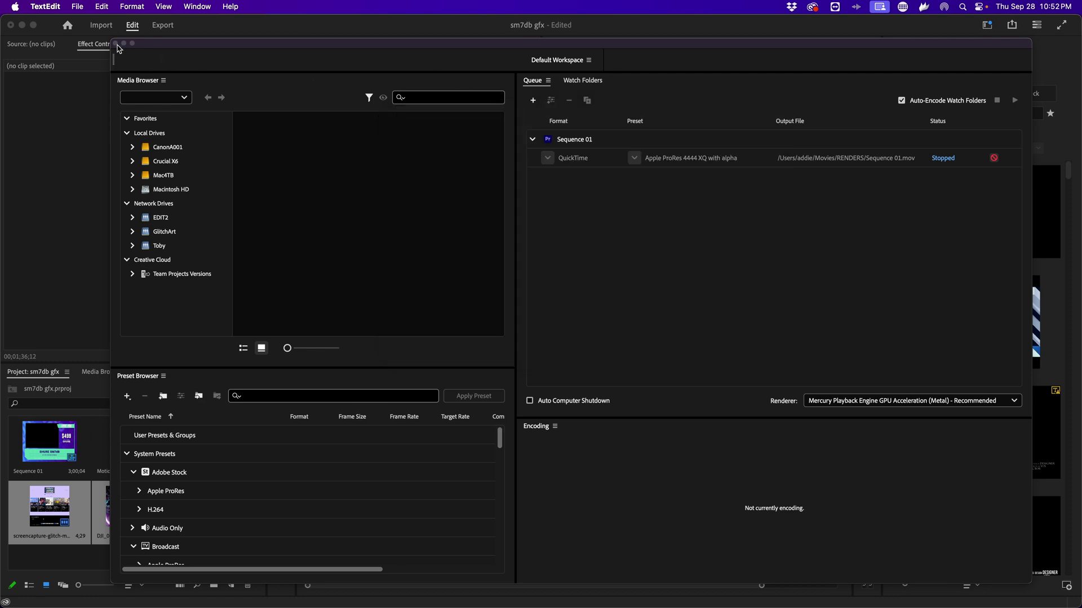
# Step: Close the error log and Media Encoder, then put the Premiere Pro playhead at 00;00;24;20
pyautogui.click(115, 44)
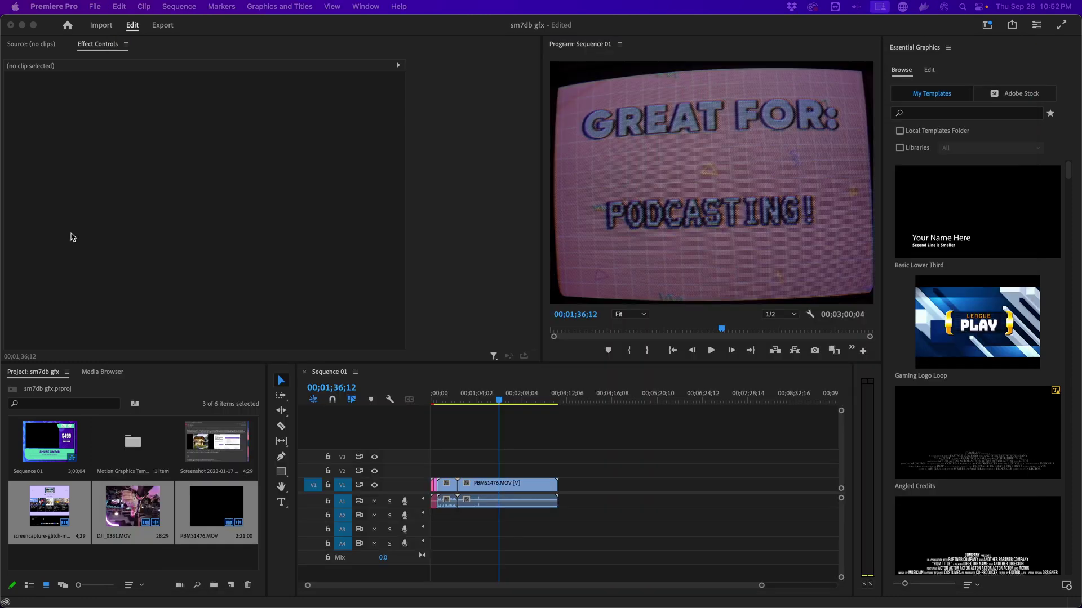
pyautogui.click(575, 444)
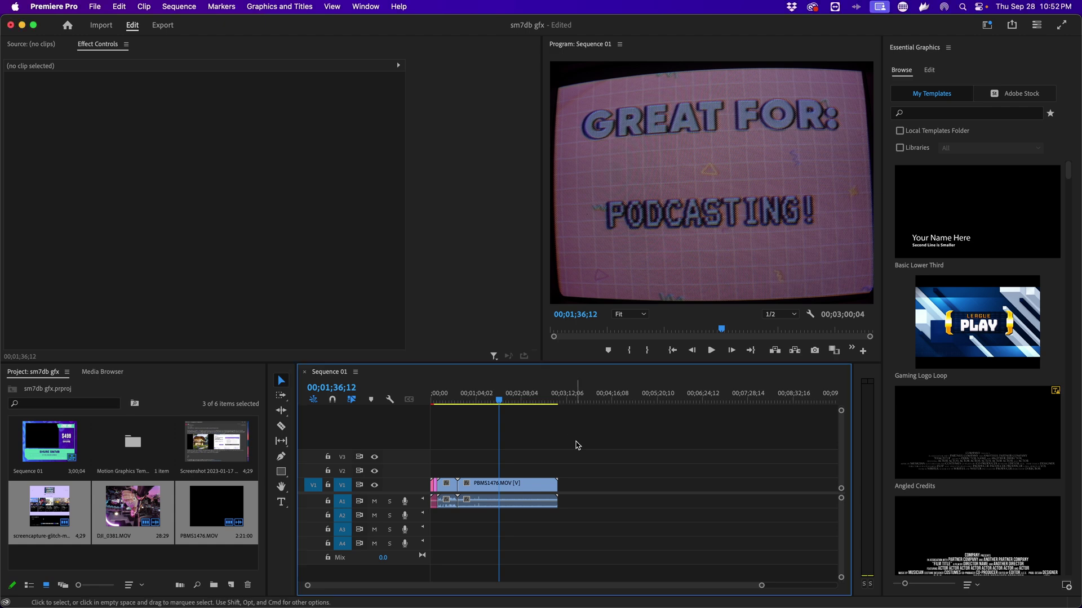
pyautogui.click(449, 402)
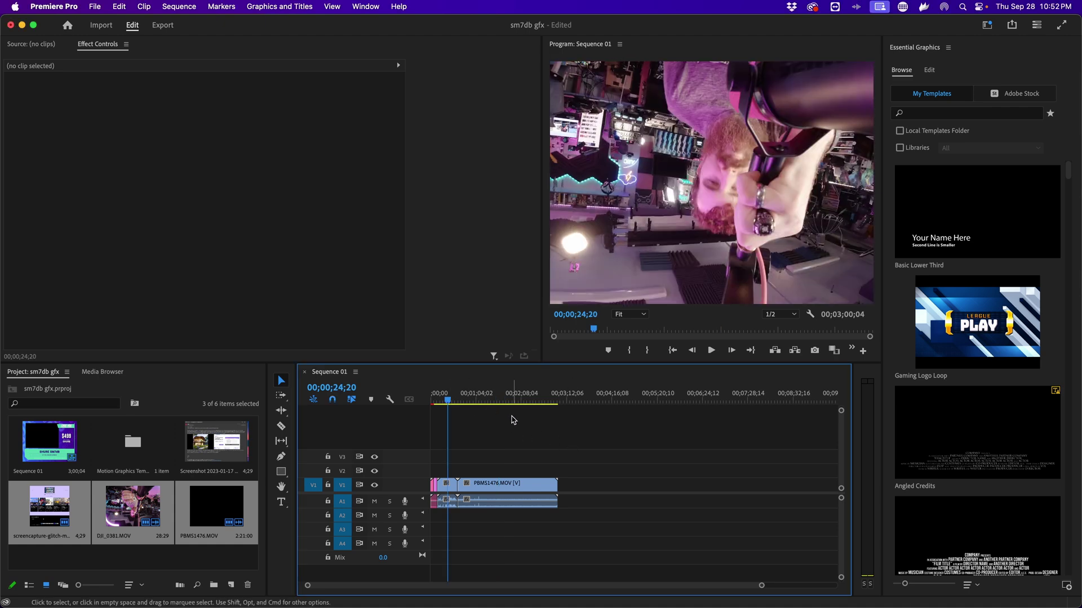
# Step: Inspect the options for the DJI_0381.MOV project clip, then dismiss the list
pyautogui.click(143, 555)
pyautogui.rightClick(128, 514)
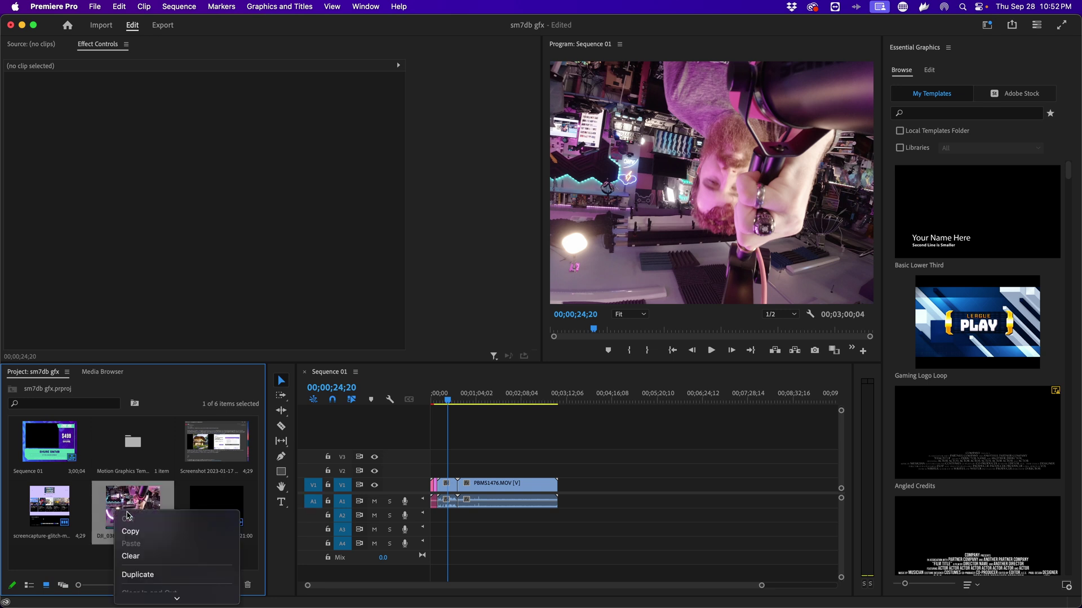
pyautogui.rightClick(143, 553)
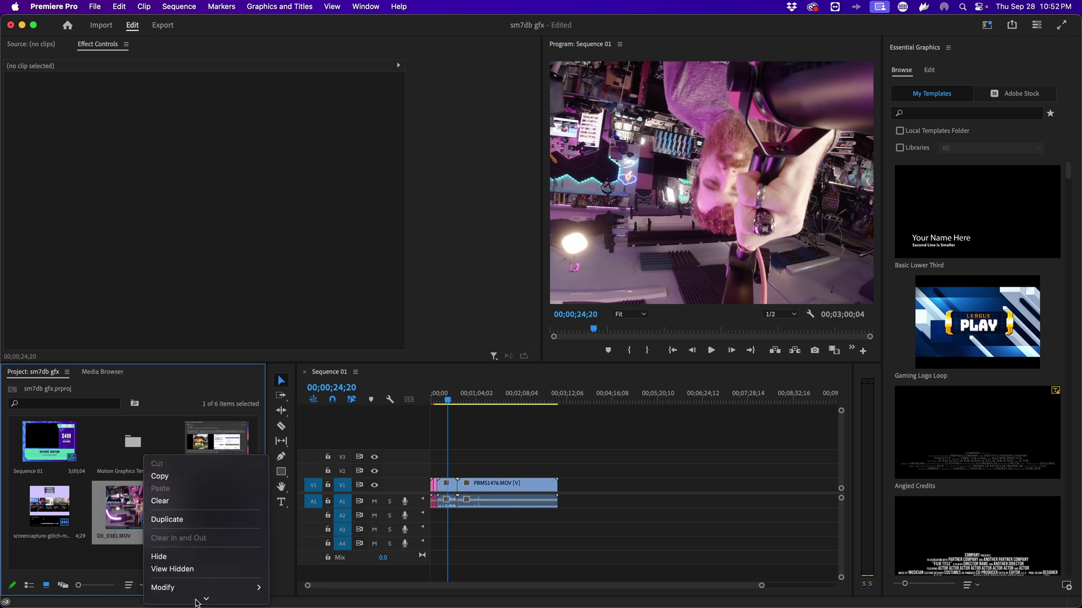
pyautogui.moveTo(196, 600)
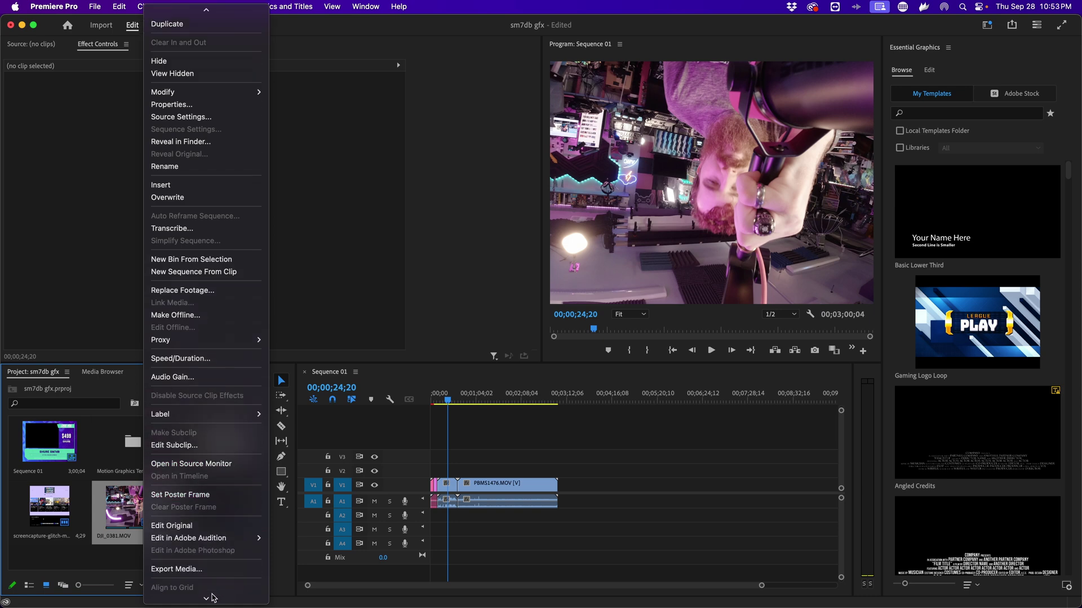
pyautogui.press('Escape')
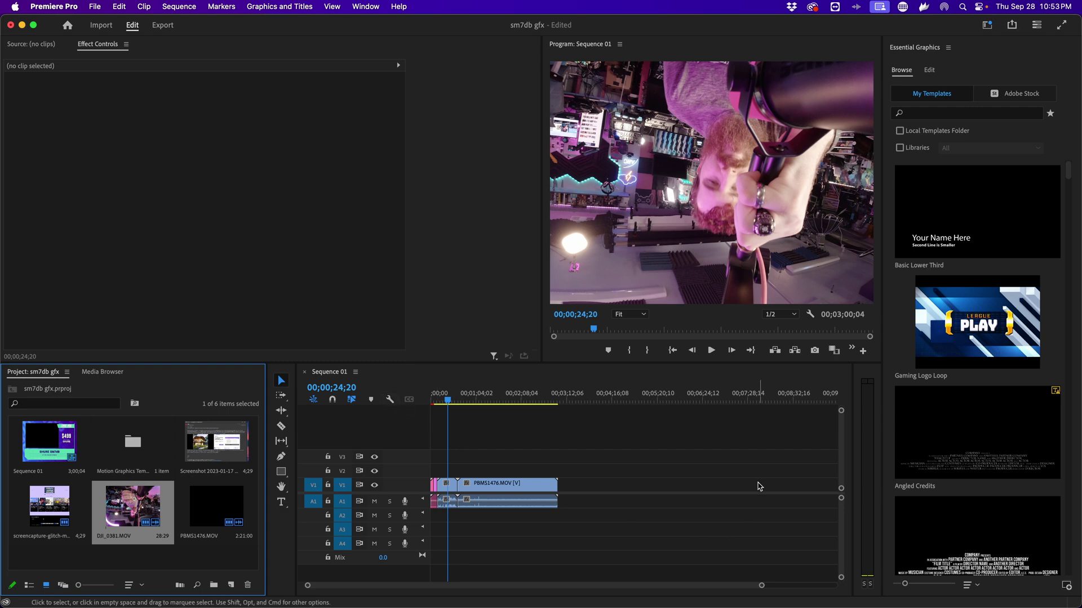
# Step: Enlarge the project thumbnails and zoom the Sequence 01 timeline in on its clips
pyautogui.press('=')
pyautogui.press('=')
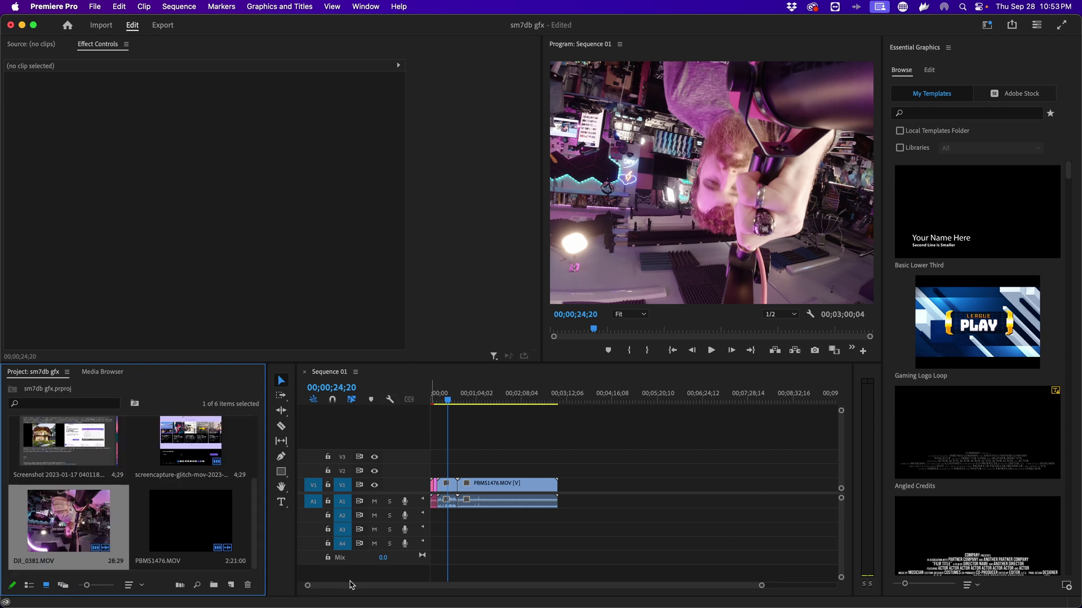
pyautogui.click(475, 449)
pyautogui.press('=')
pyautogui.press('=')
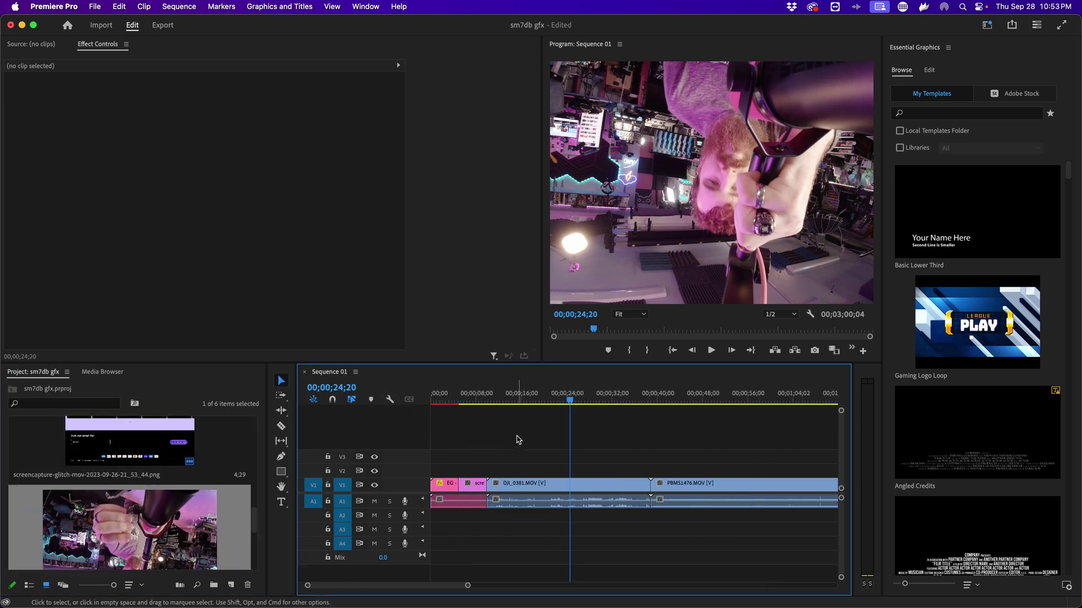
# Step: Stack screencapture copies on V2–V4 above DJI_0381, then nest them all as Nested Sequence 01
pyautogui.click(546, 480)
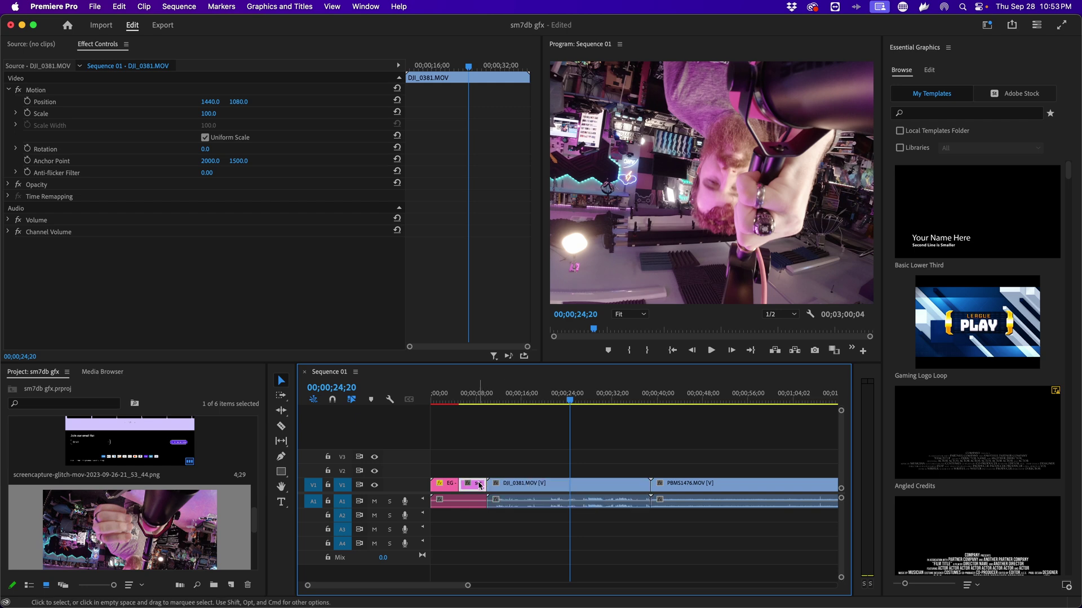
pyautogui.moveTo(474, 484); pyautogui.dragTo(583, 443)
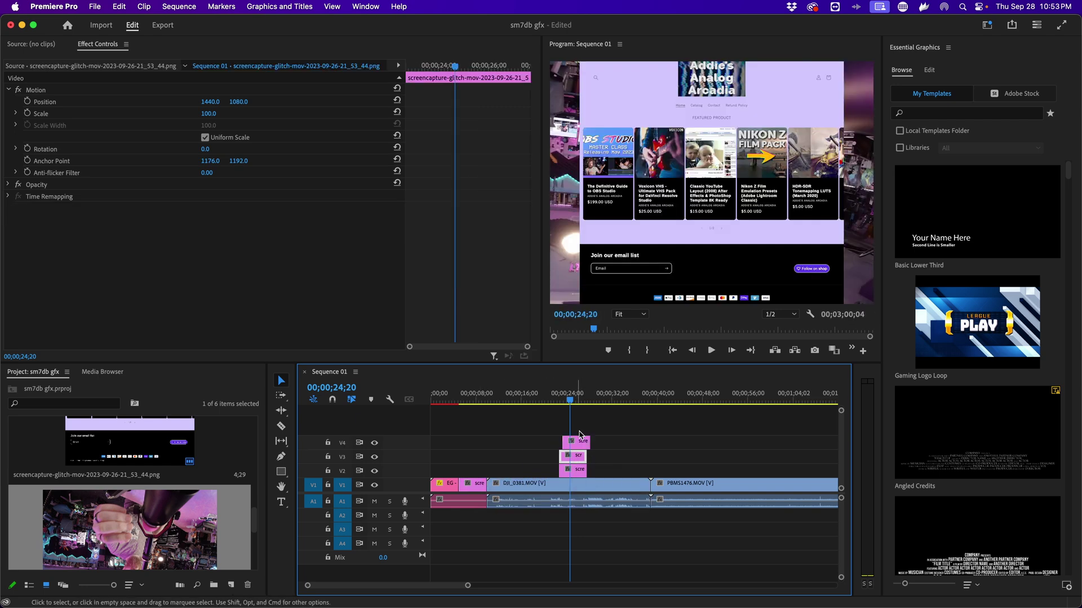
pyautogui.keyDown('shift'); pyautogui.click(552, 506); pyautogui.keyUp('shift')
pyautogui.rightClick(566, 482)
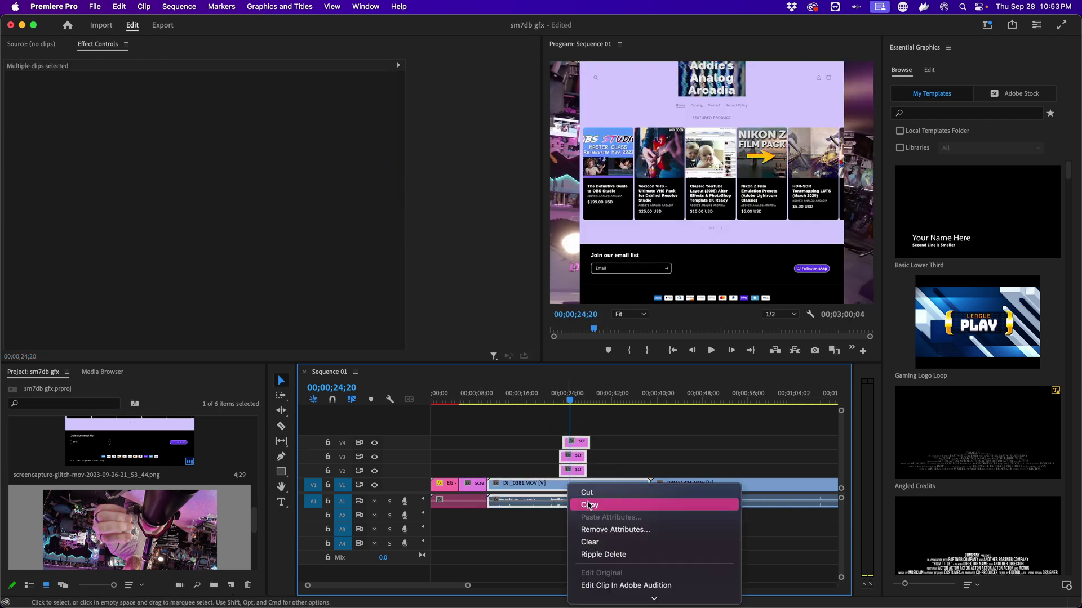
pyautogui.scroll(-3, 624, 603)
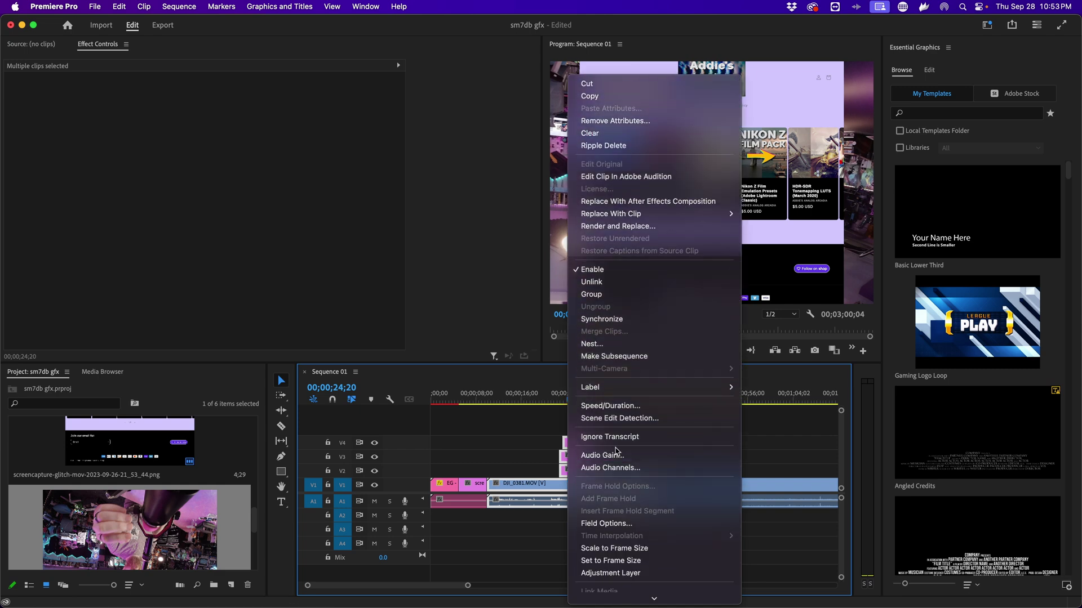
pyautogui.click(603, 346)
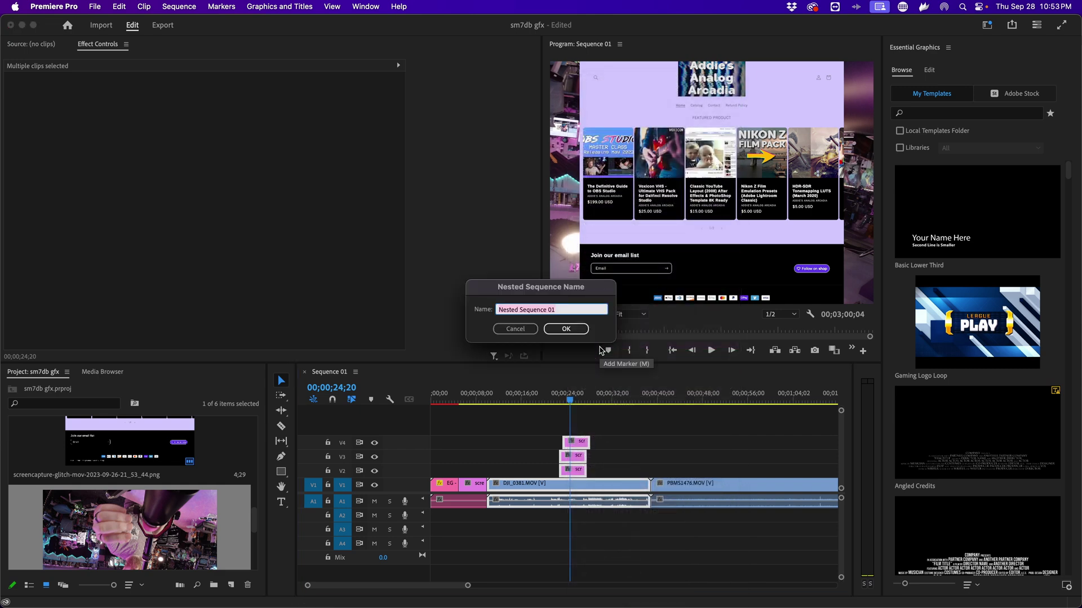
pyautogui.press('Return')
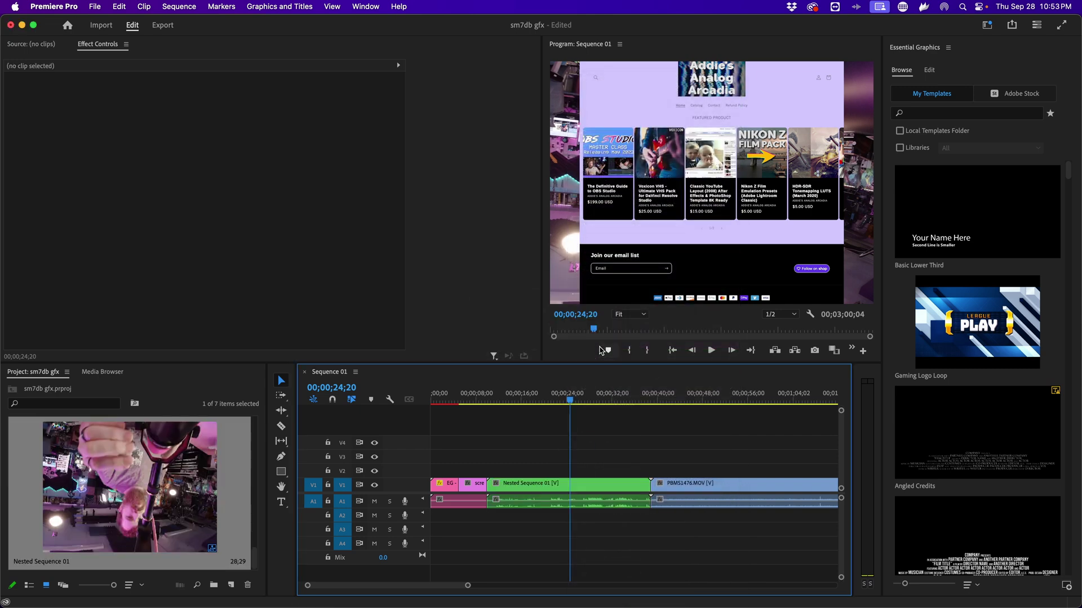
pyautogui.click(566, 485)
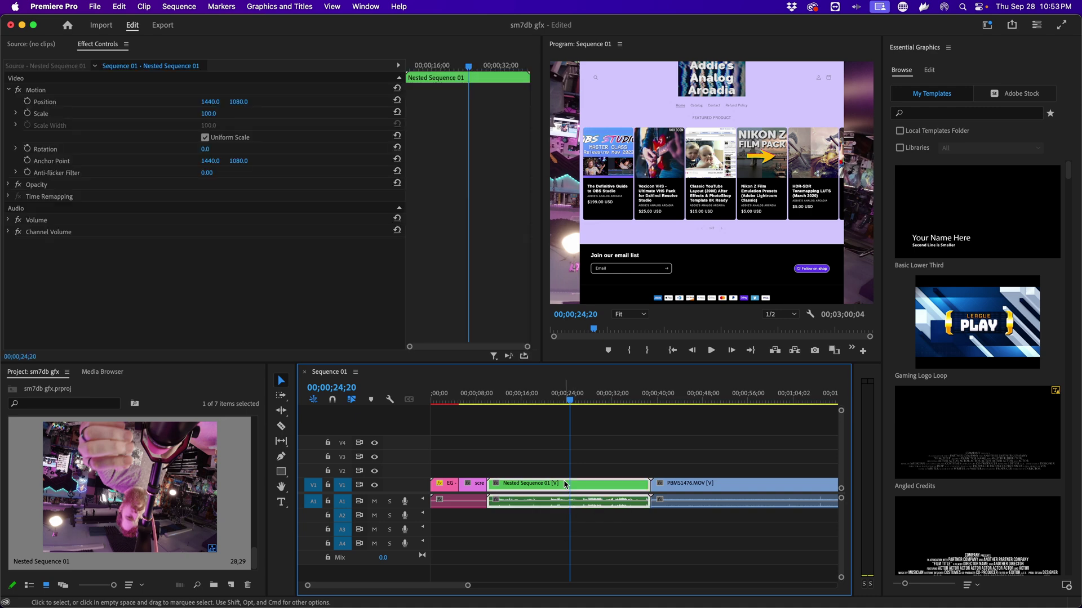
# Step: Mark an in point at 00;00;10;04 and an out point at 00;00;38;27 around the nested clip
pyautogui.click(487, 399)
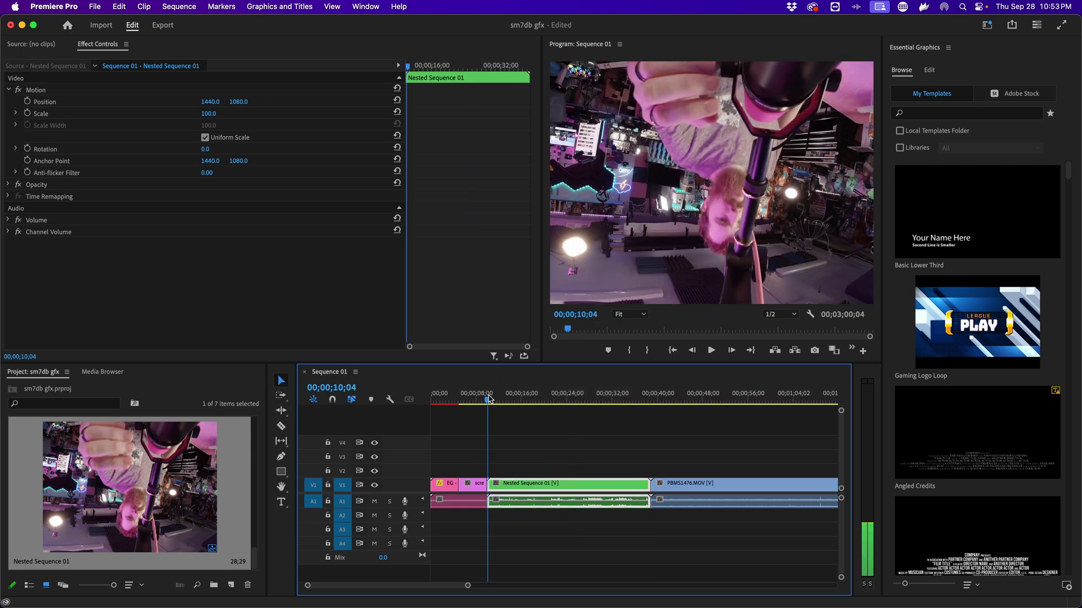
pyautogui.press('i')
pyautogui.moveTo(489, 399); pyautogui.dragTo(653, 400)
pyautogui.press('o')
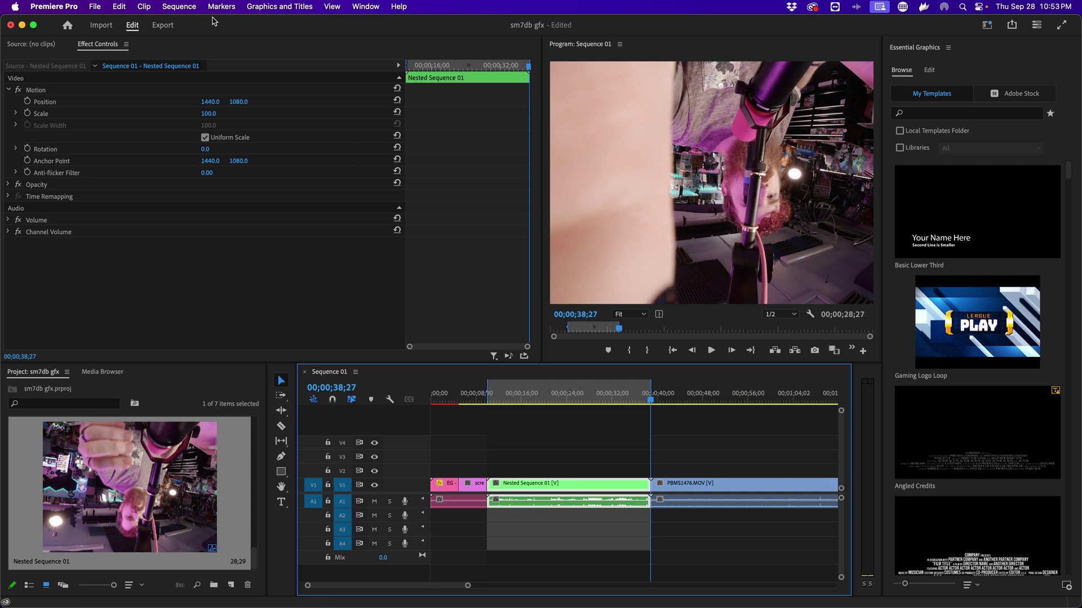
# Step: Start a Render In to Out preview of the marked range, then cancel it
pyautogui.click(187, 8)
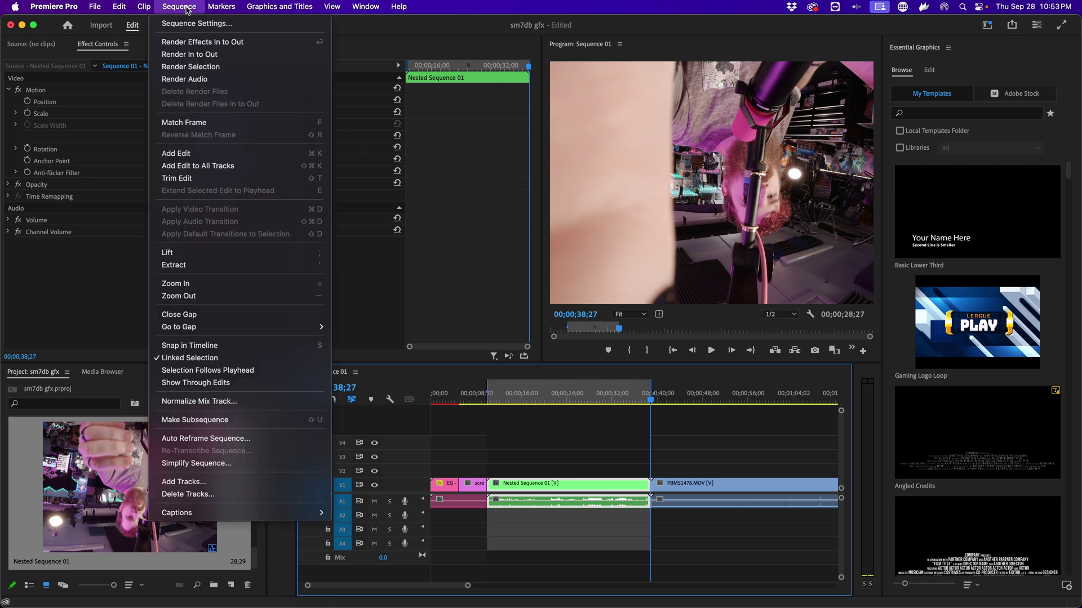
pyautogui.click(198, 54)
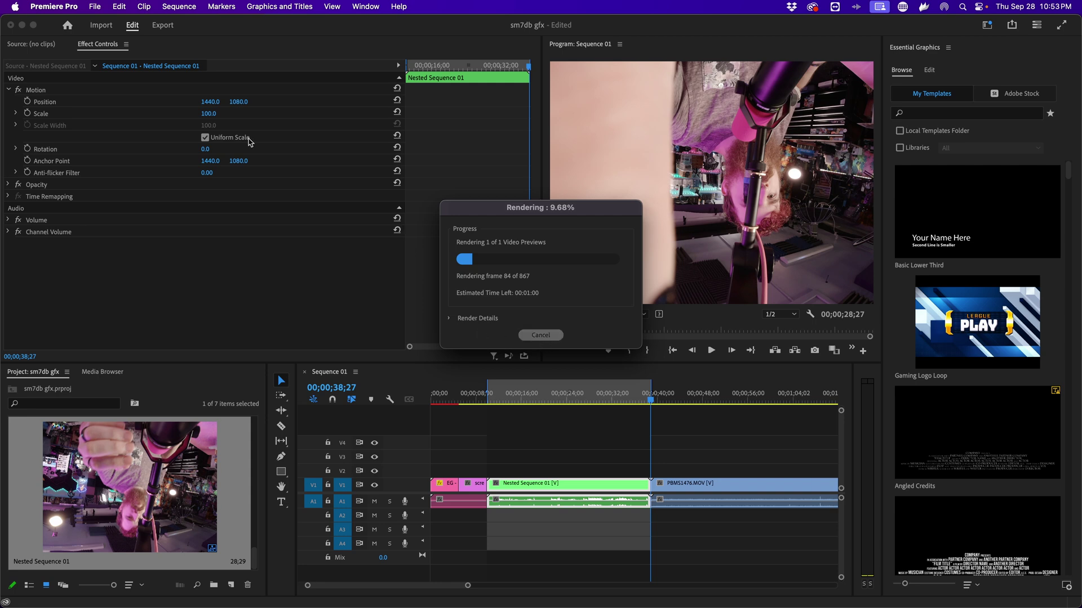
pyautogui.click(555, 336)
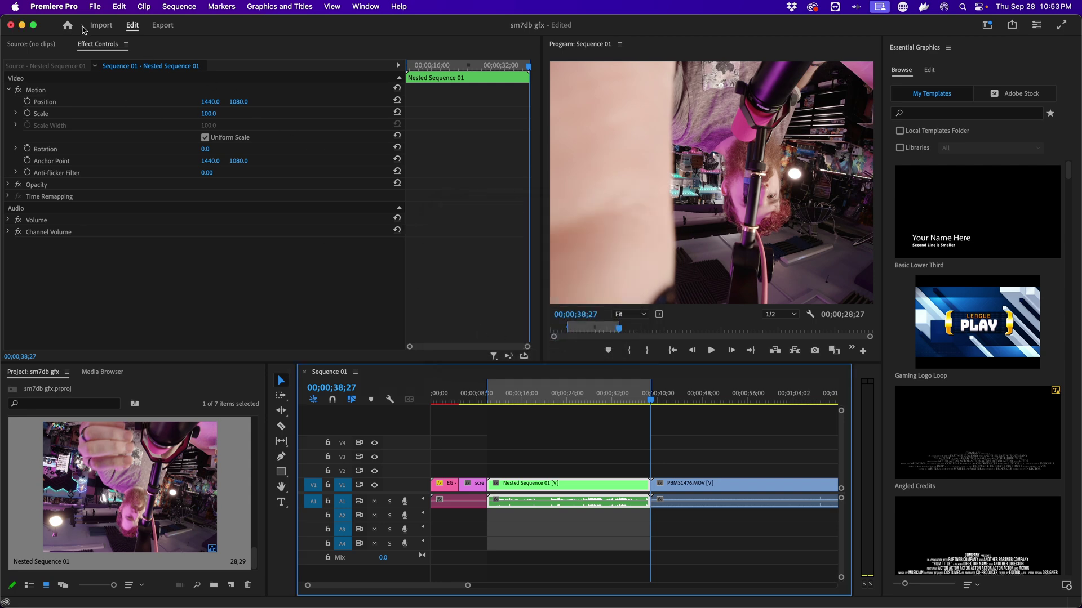
# Step: In Sequence 01's Sequence Settings, keep the preview codec at Apple ProRes 422 LT and apply
pyautogui.scroll(5, 132, 445)
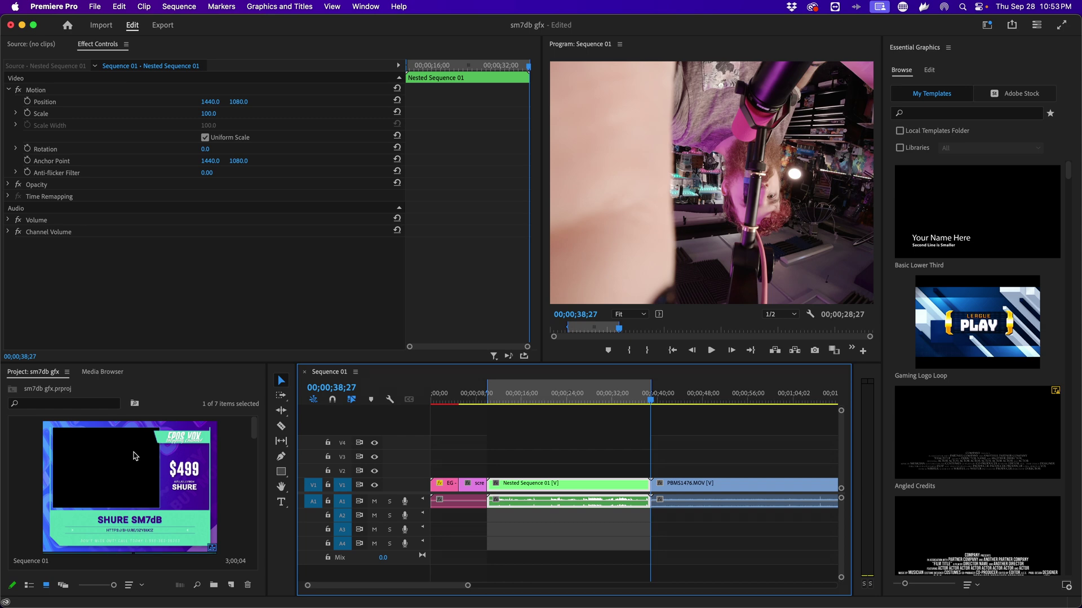
pyautogui.moveTo(113, 585); pyautogui.dragTo(103, 585)
pyautogui.rightClick(40, 460)
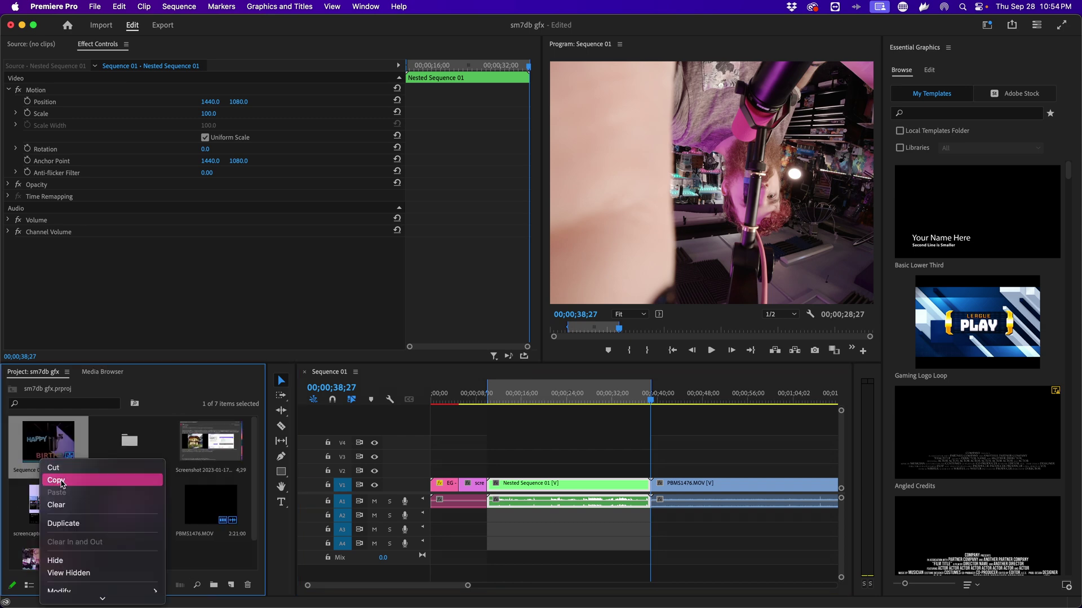
pyautogui.scroll(-5, 85, 538)
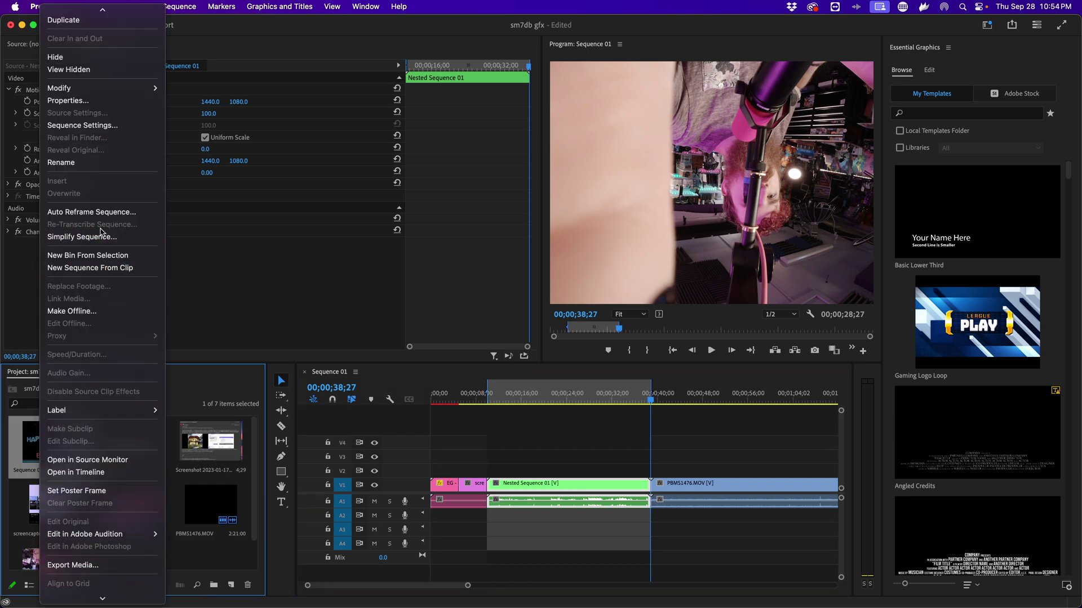
pyautogui.click(101, 126)
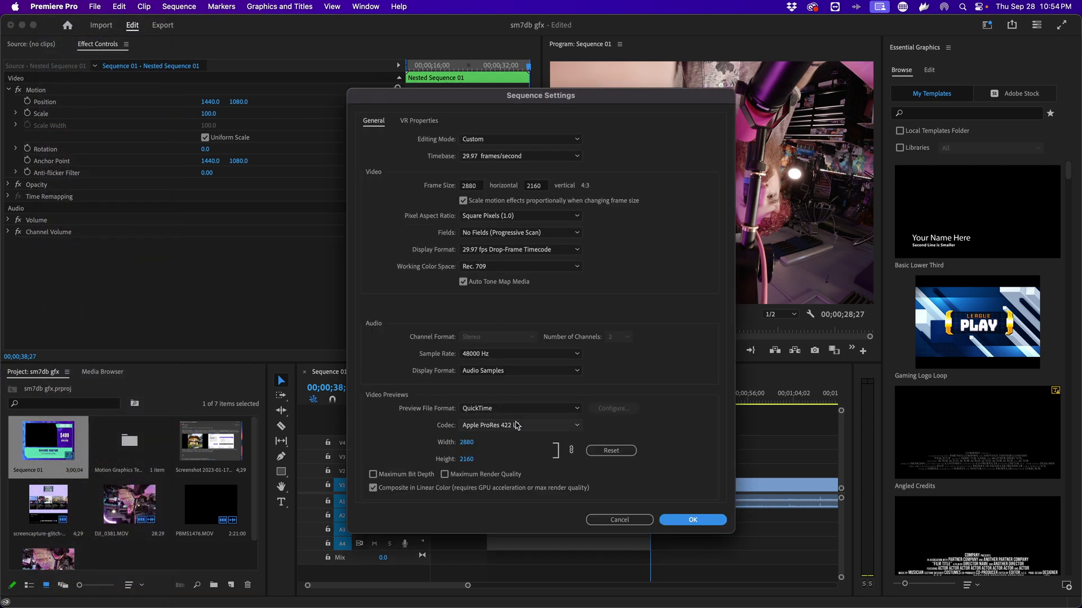
pyautogui.click(485, 425)
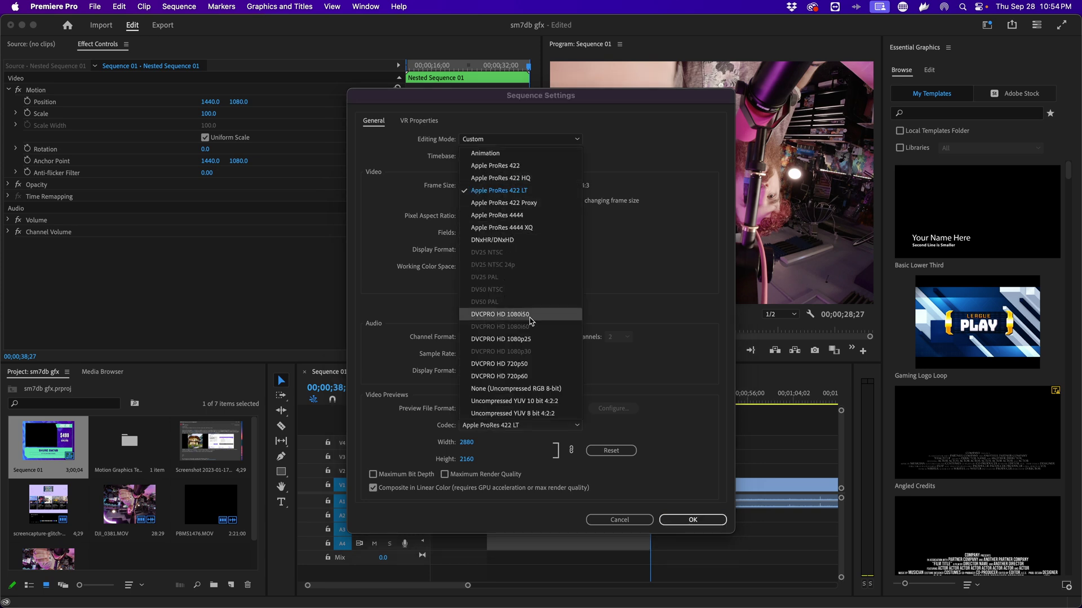
pyautogui.click(457, 471)
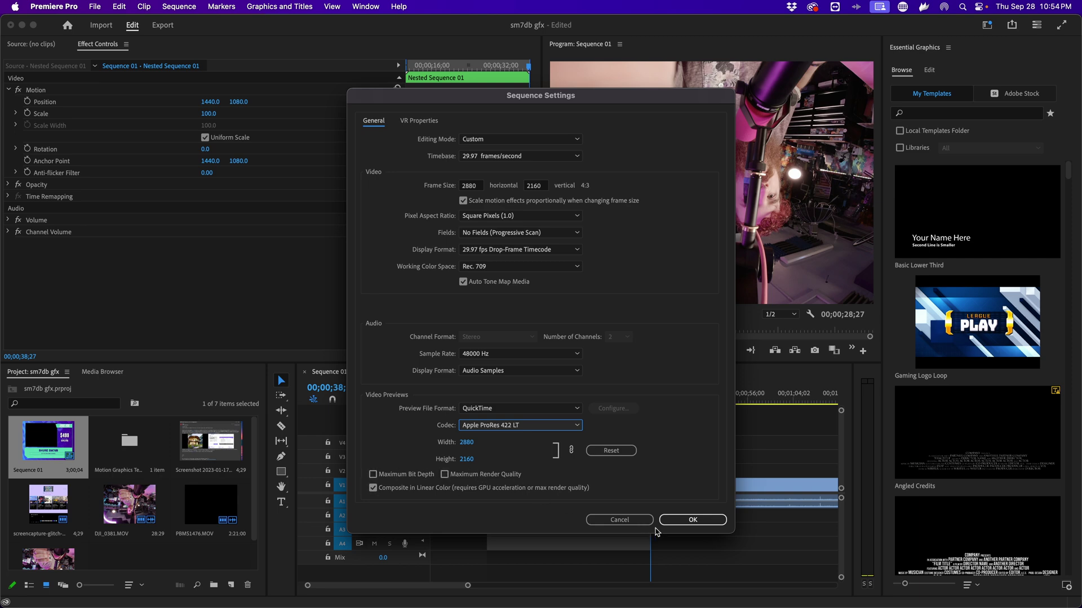
pyautogui.click(684, 520)
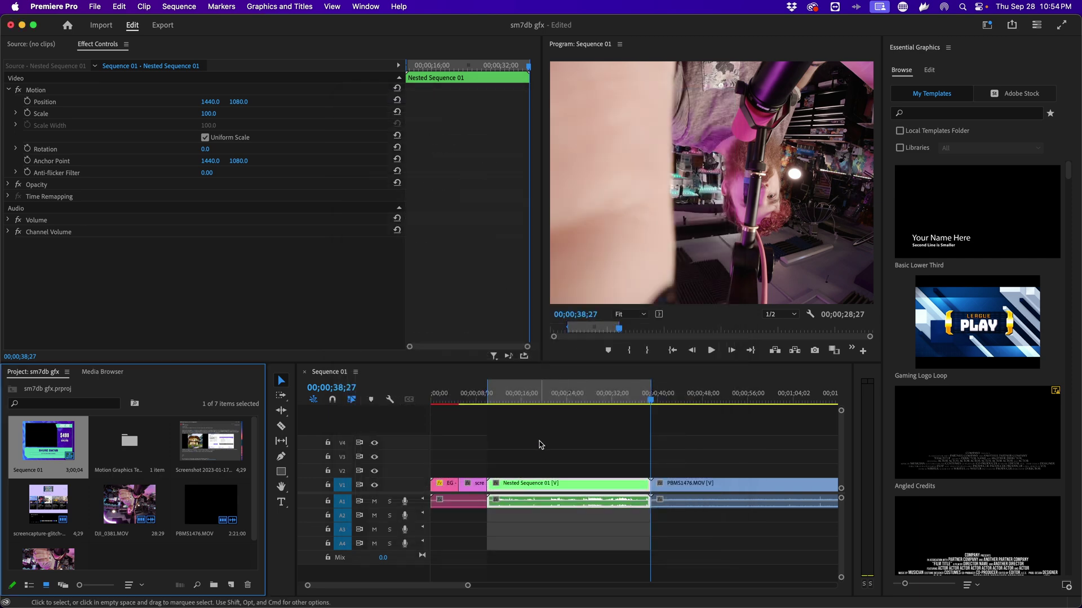
pyautogui.click(576, 434)
# Step: Open Sequence 01's export settings with Cmd+M and enable Use Previews under General
pyautogui.press('super+m')
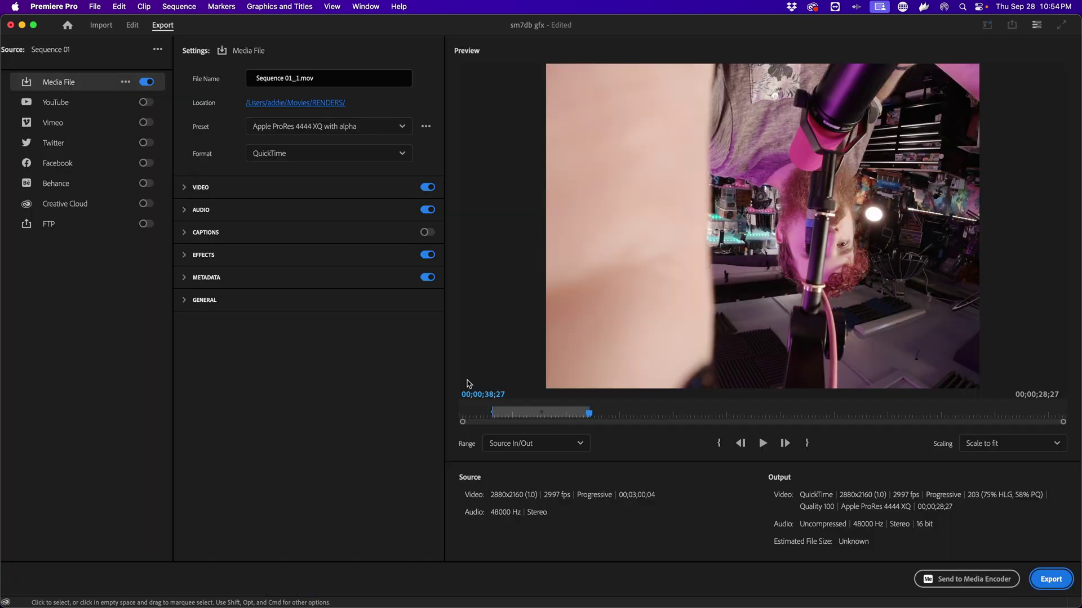
pyautogui.click(184, 304)
pyautogui.click(219, 342)
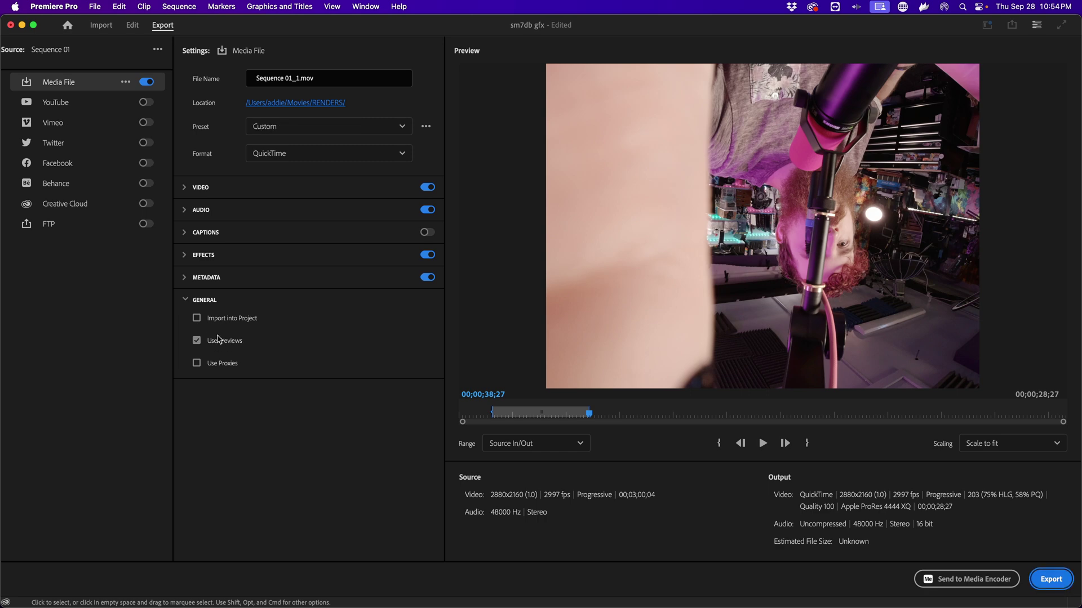